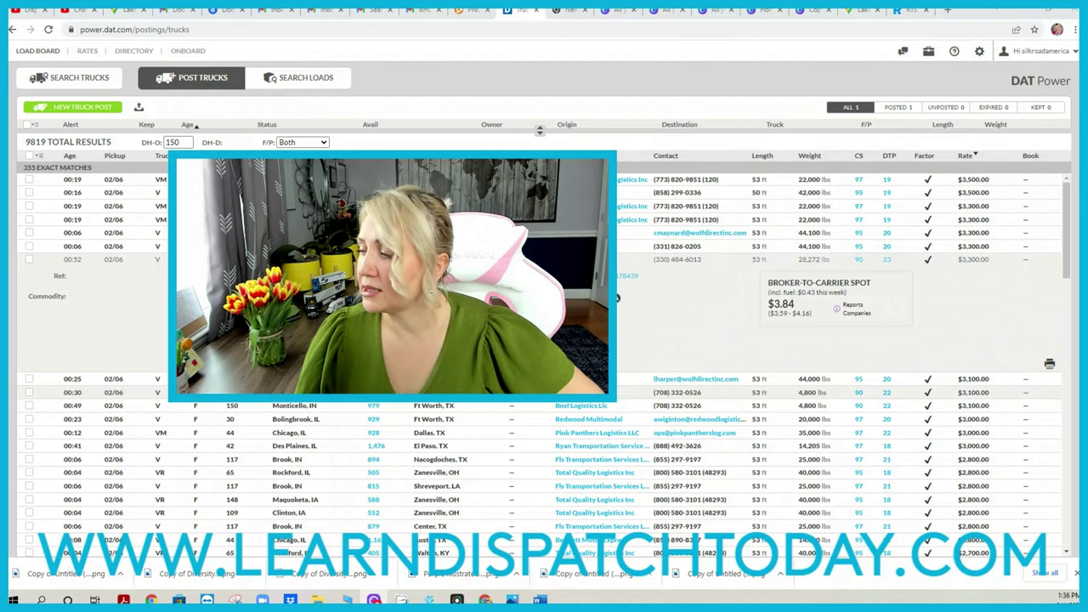
Expand the Total Quality Logistics loads from Rockford, IL to Zanesville, OH and to Walton, KY to read their comments.
click(485, 473)
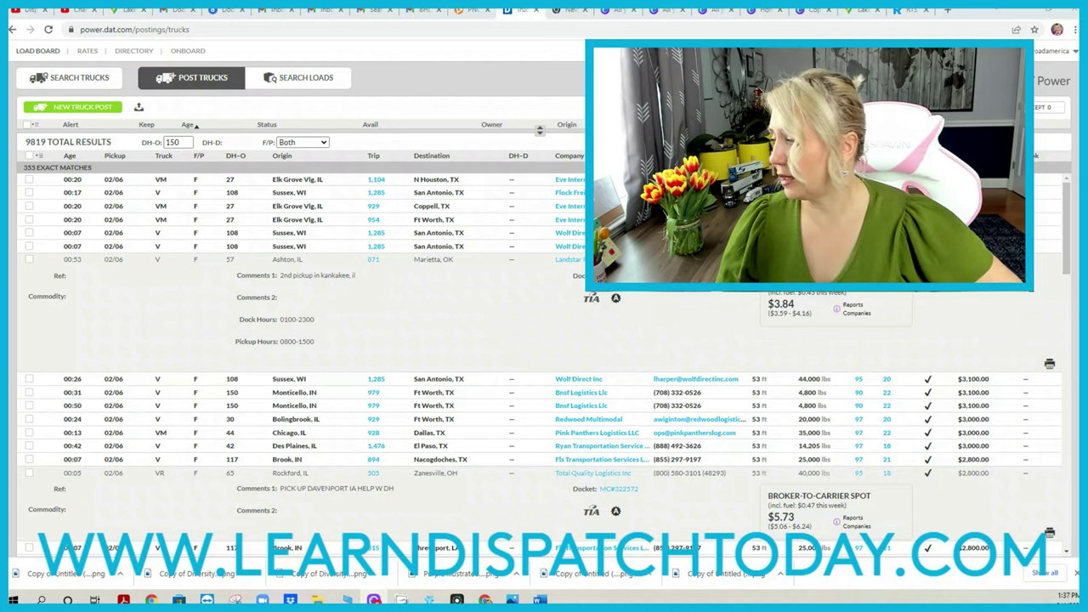
scroll(502, 349, down, 10)
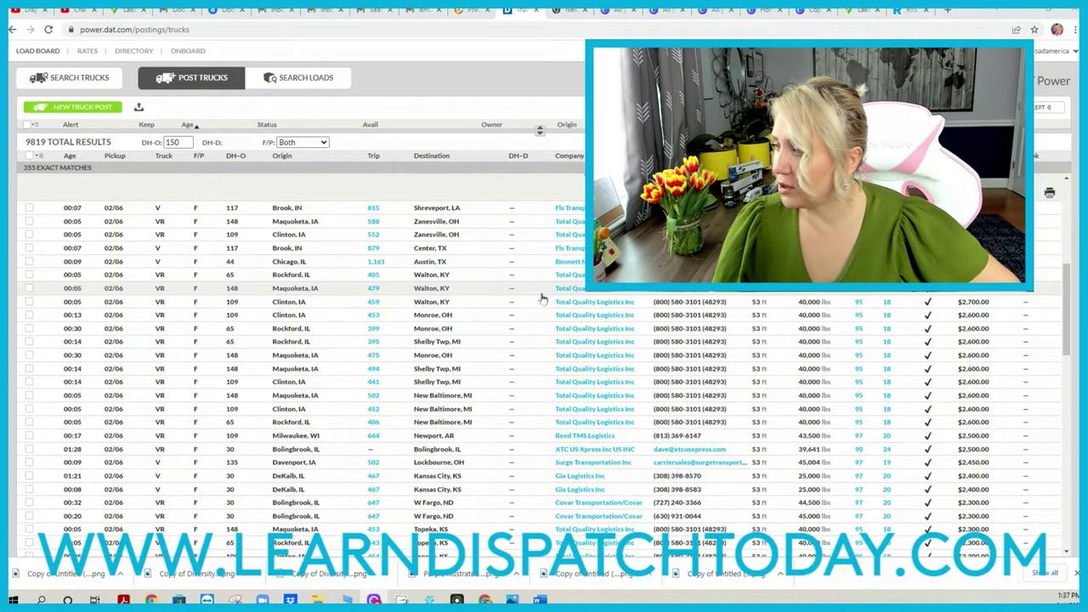
click(479, 275)
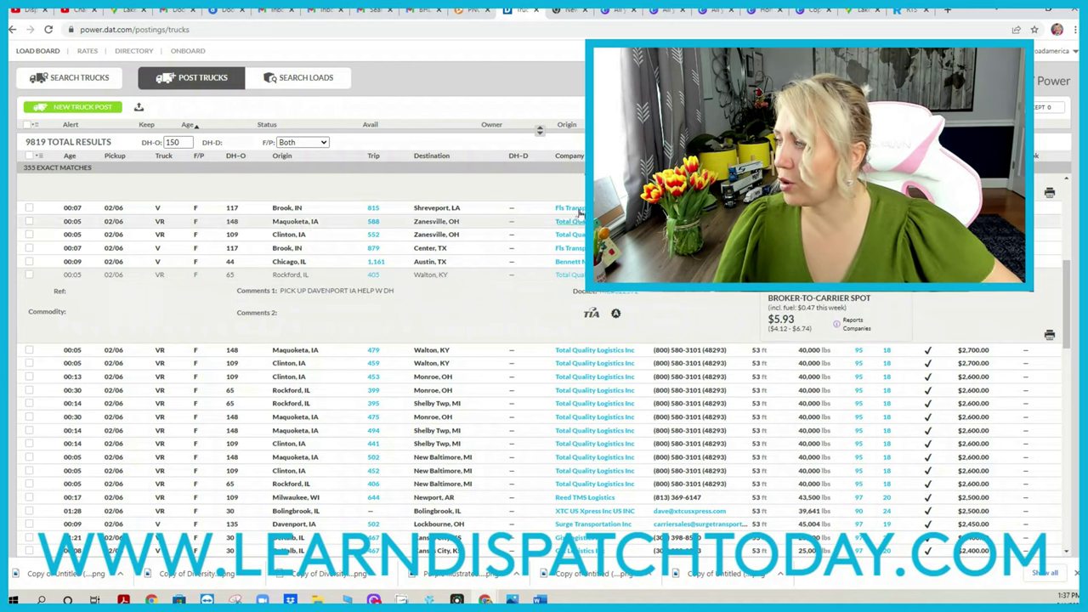
Sort the load results by company and look through the list down to the Total Quality Logistics loads.
click(568, 157)
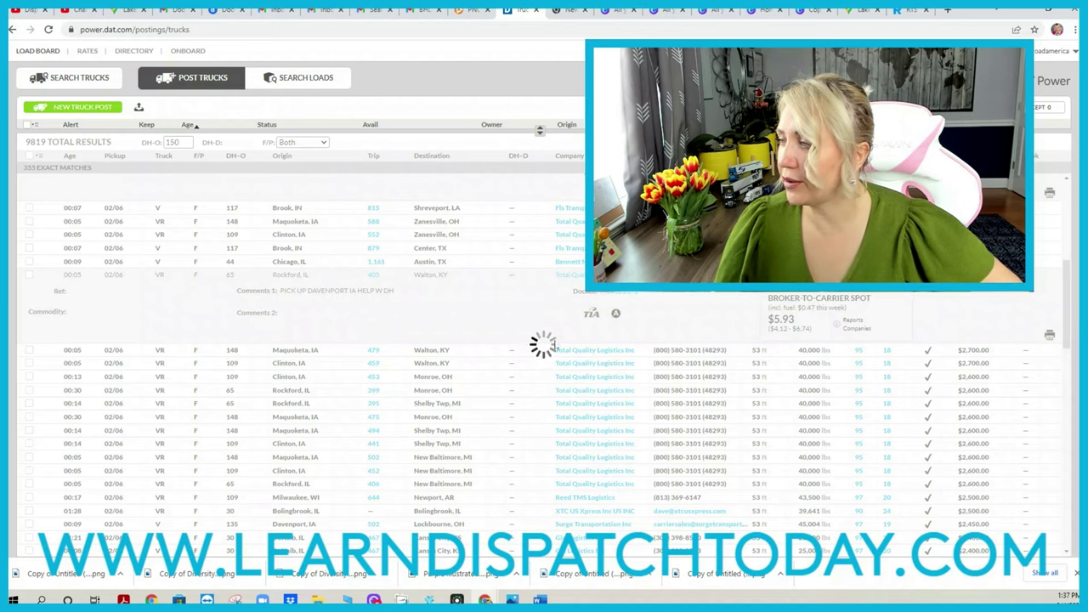
scroll(512, 331, down, 3)
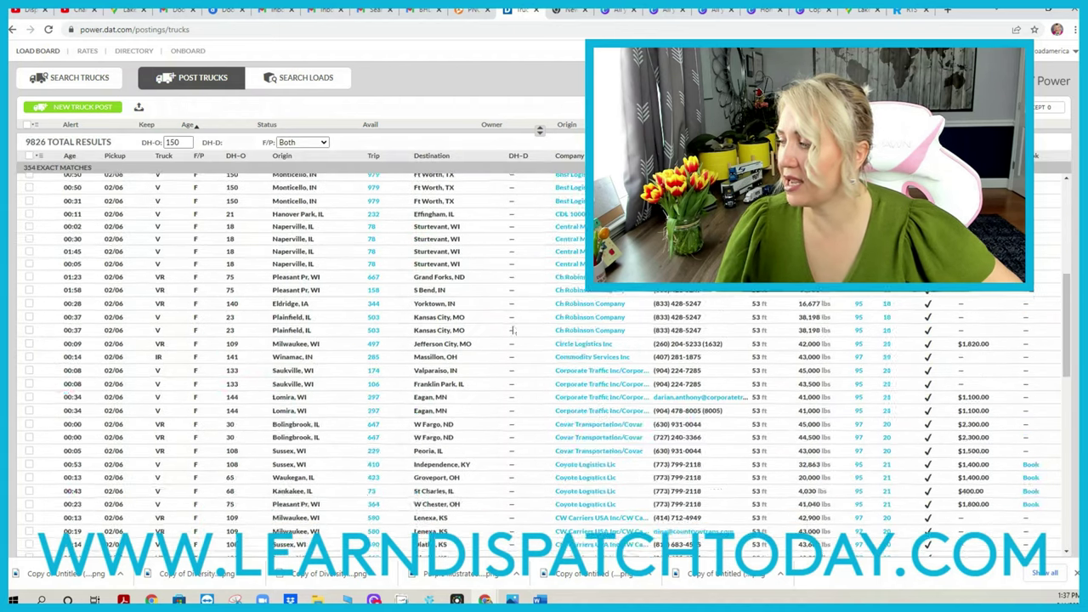
scroll(511, 332, down, 5)
scroll(510, 340, down, 3)
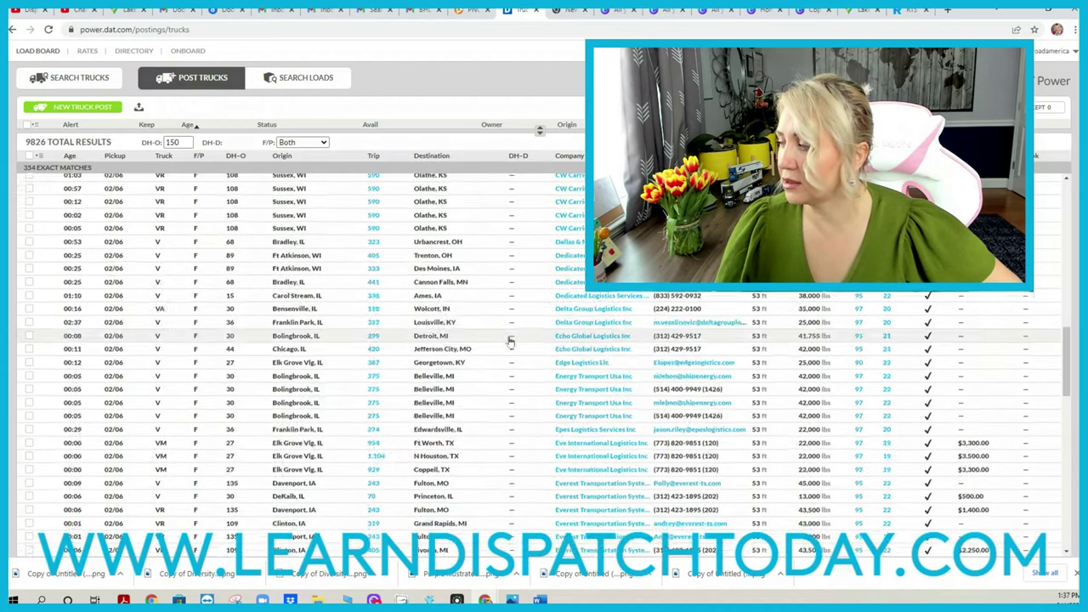
scroll(509, 340, down, 10)
scroll(506, 352, down, 2)
scroll(481, 343, down, 10)
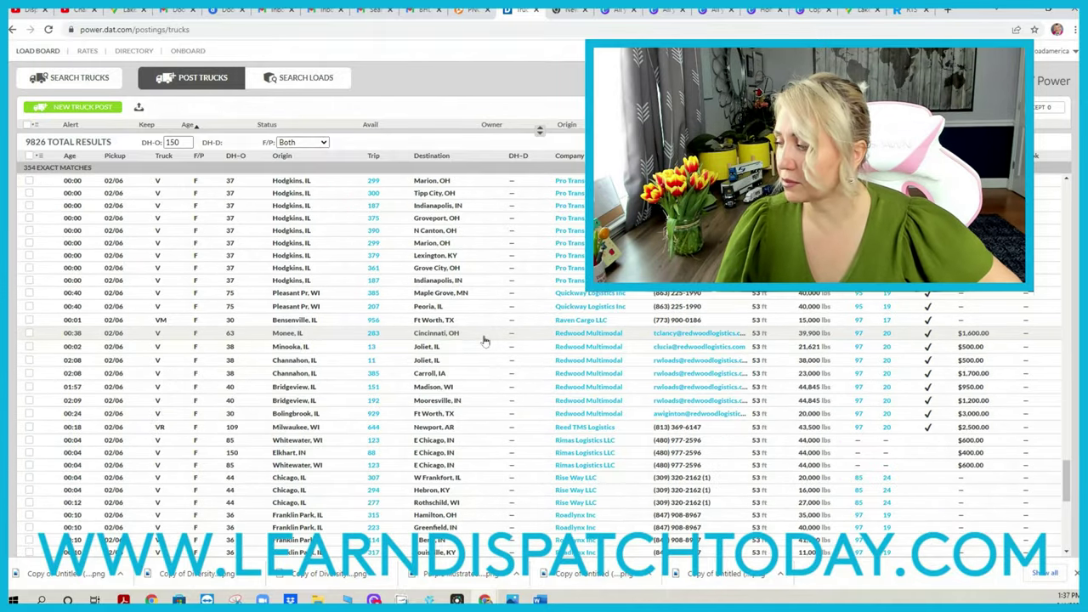
scroll(493, 363, down, 3)
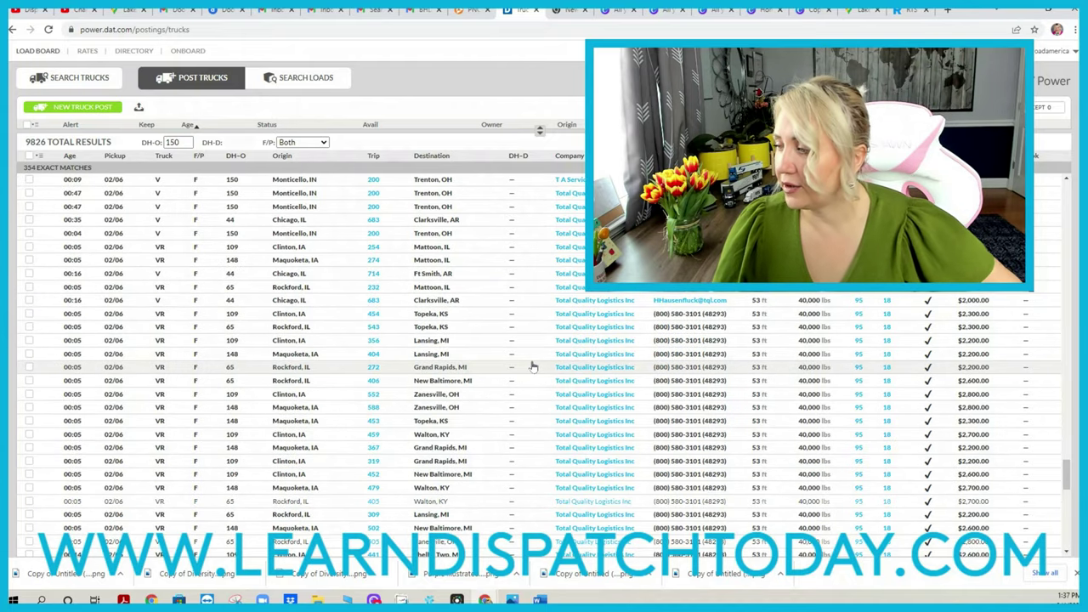
Expand the loads from Rockford, IL to Topeka and Mattoon and from Chicago to Ft Smith to read their comments.
click(340, 328)
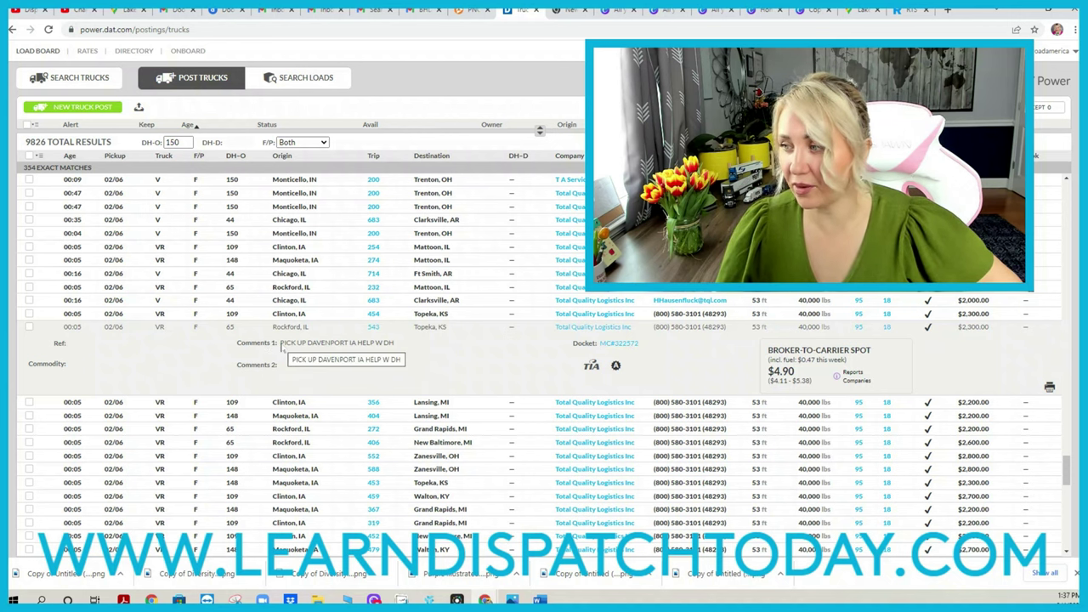
click(330, 287)
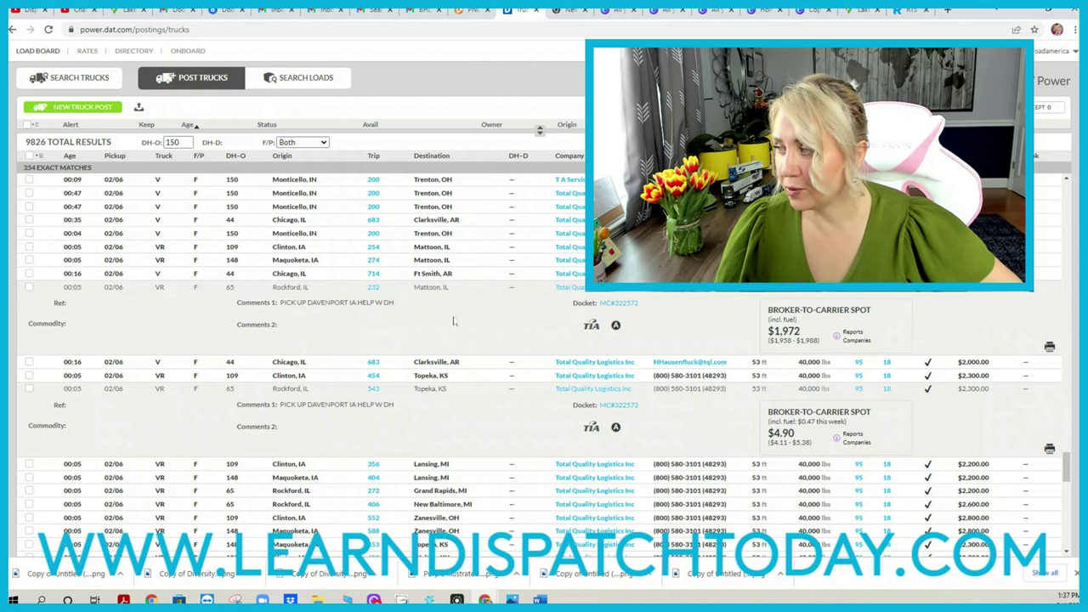
click(475, 276)
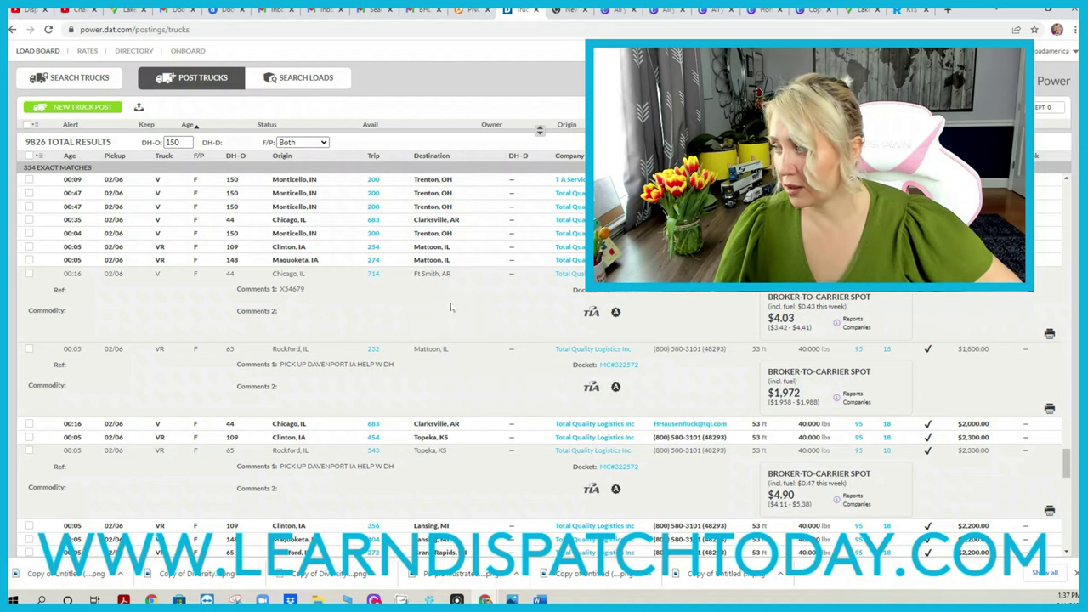
scroll(489, 299, down, 3)
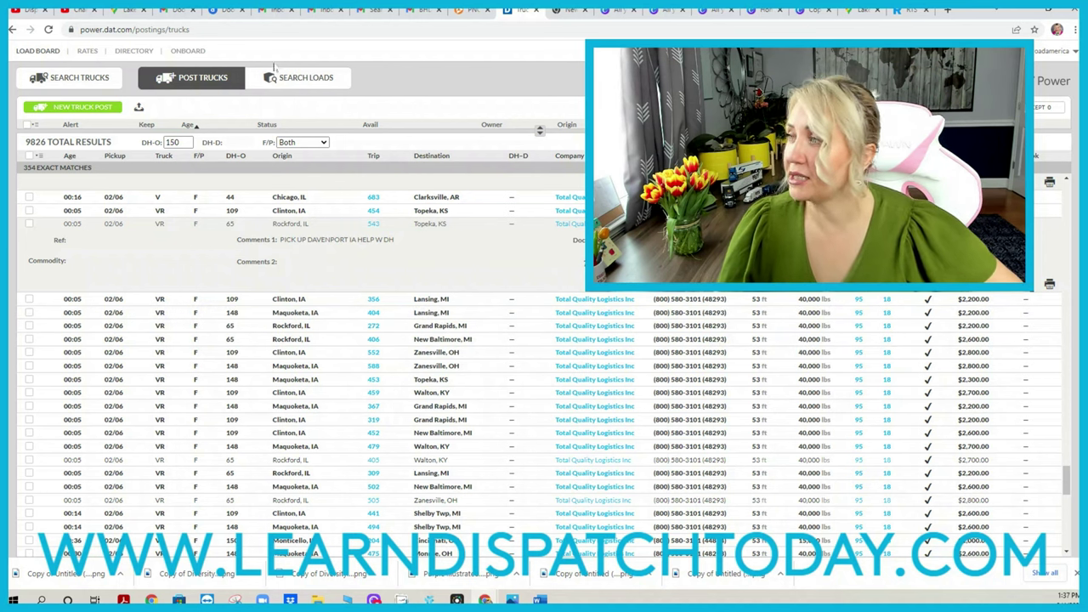
Switch to the Google Maps directions and set the route's starting point to Batavia, Illinois.
click(127, 10)
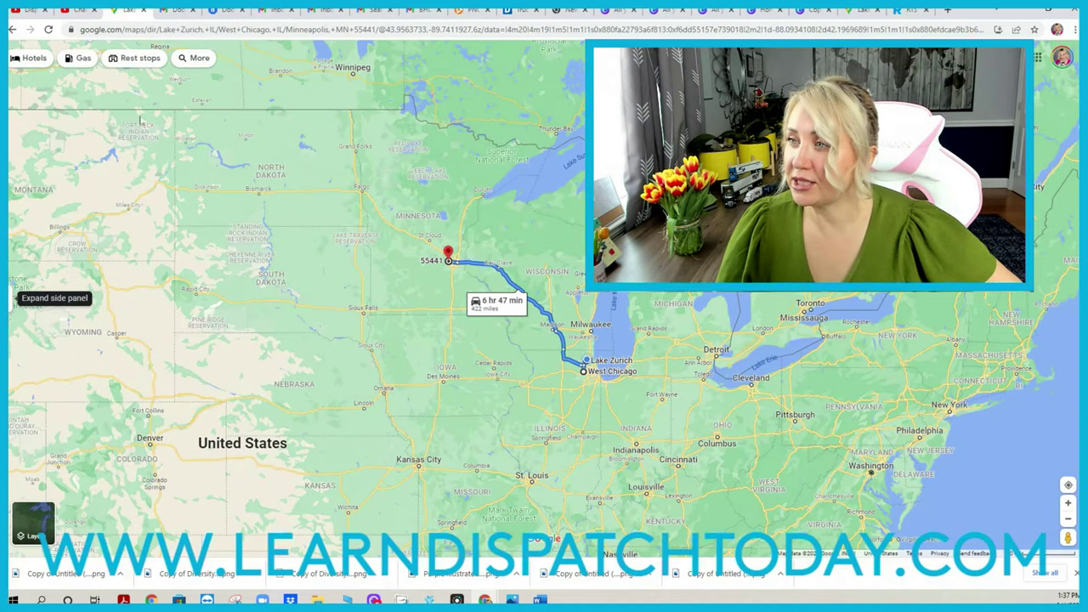
click(9, 300)
click(110, 87)
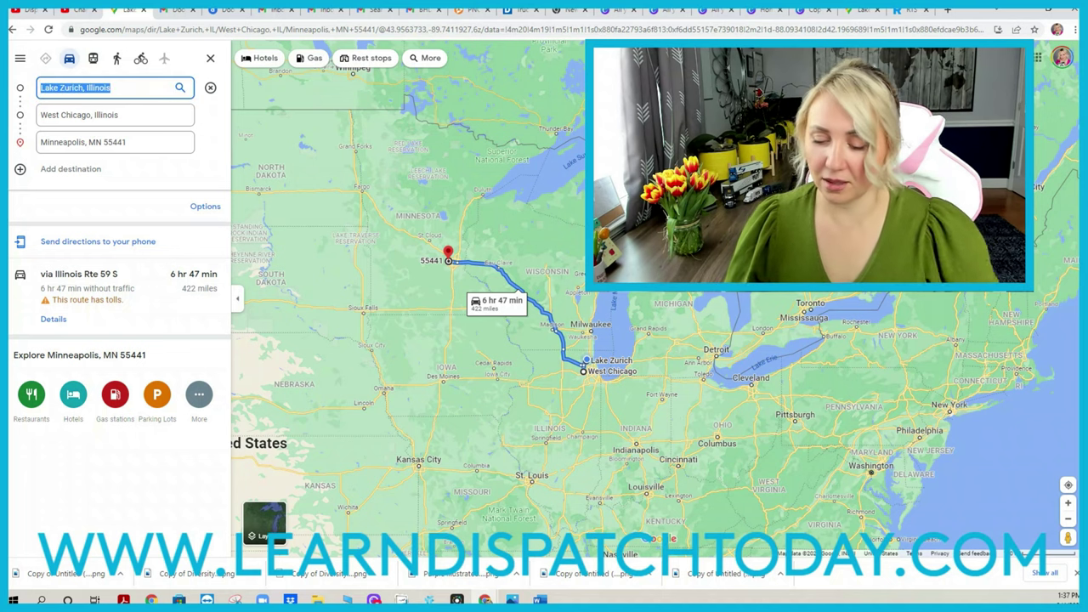
key(BackSpace)
text(BATA)
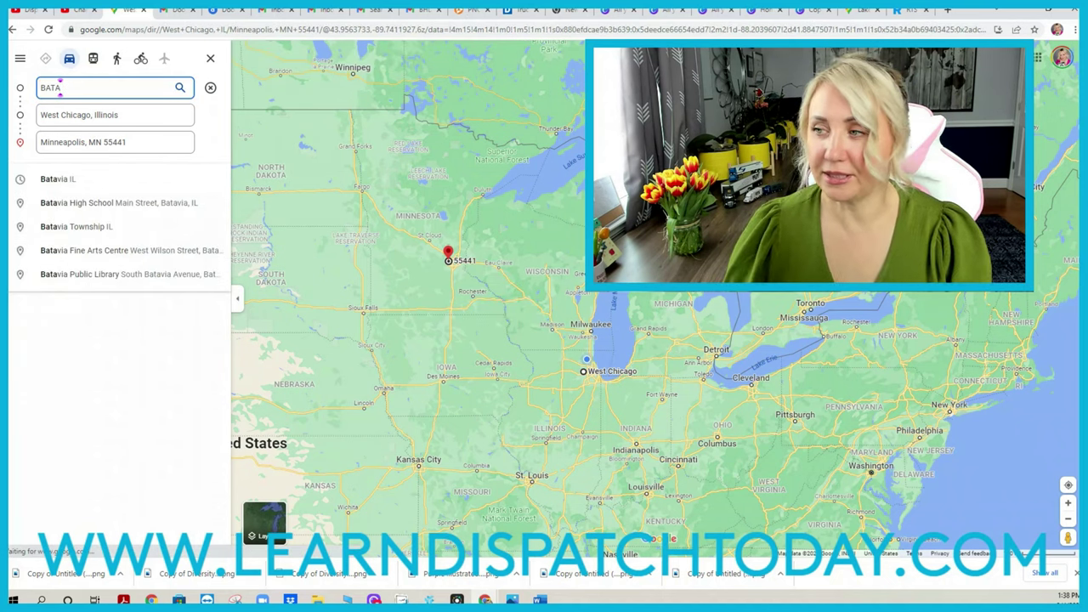
click(109, 177)
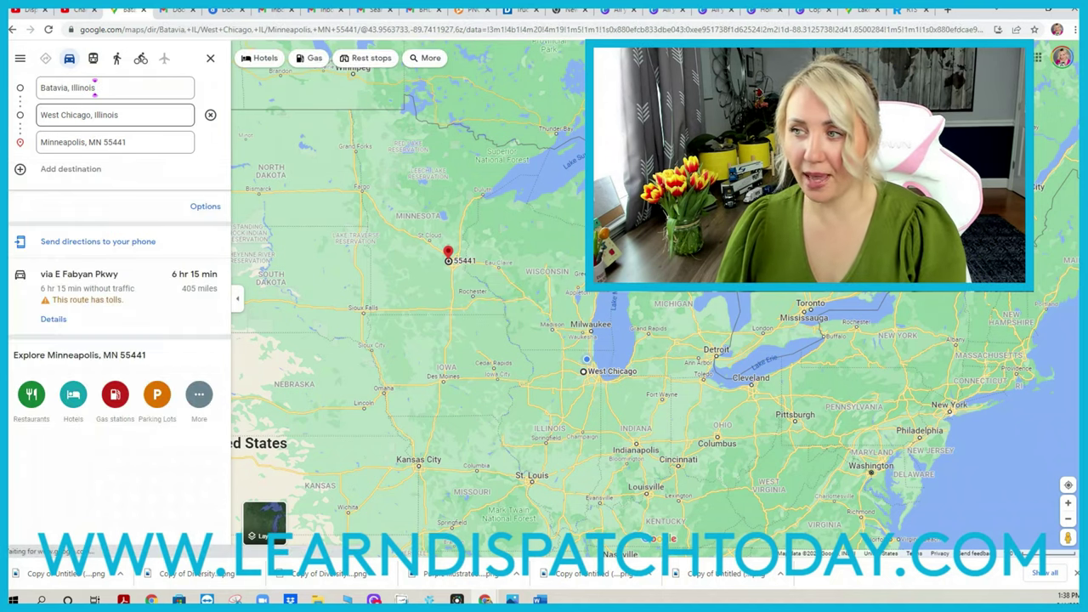
Replace the West Chicago stop in the route with Rockford, IL.
click(92, 115)
key(BackSpace)
text(ROCK)
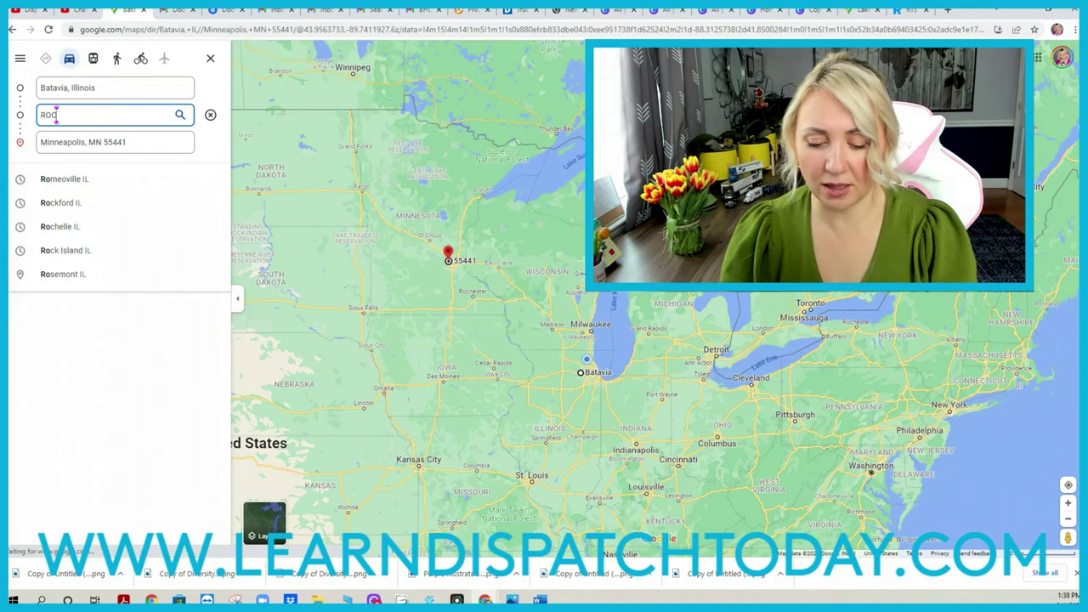
click(127, 179)
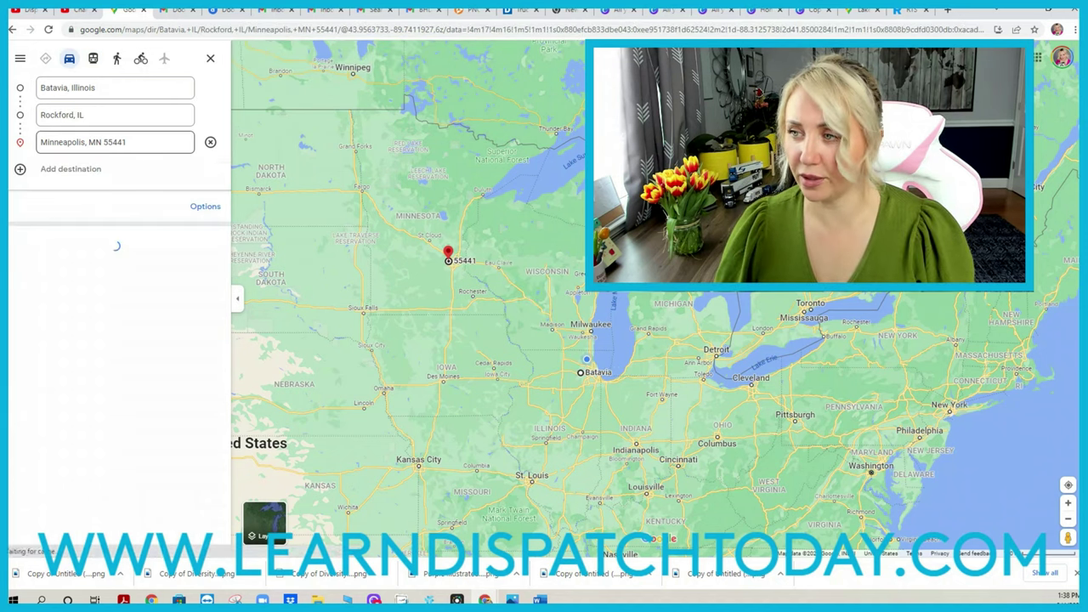
Set the route's final destination to Davenport, Iowa, and remove the Rockford stop.
click(102, 142)
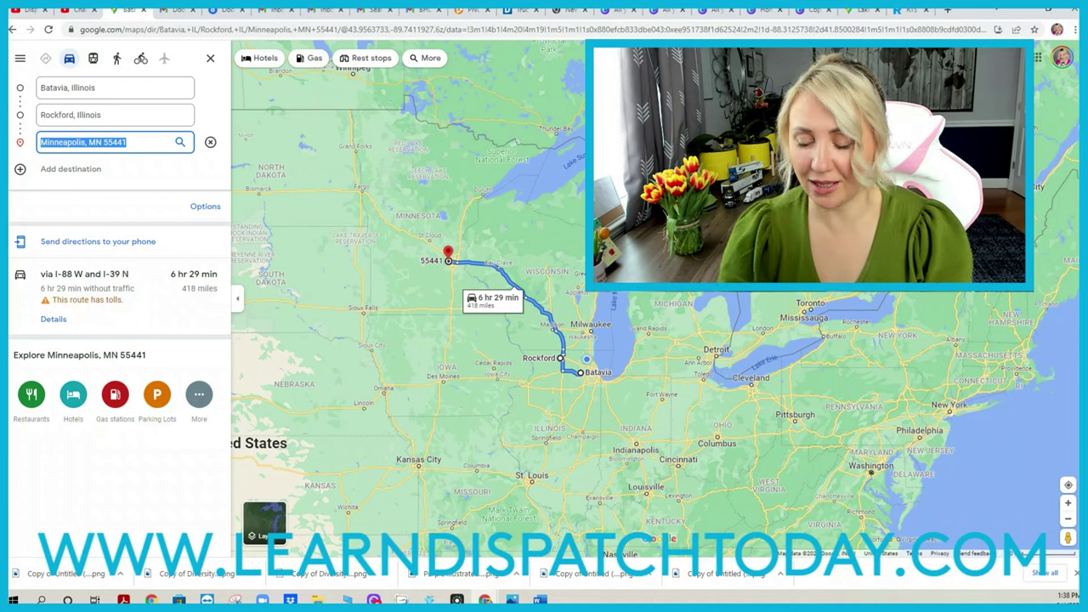
key(BackSpace)
text(DAVE)
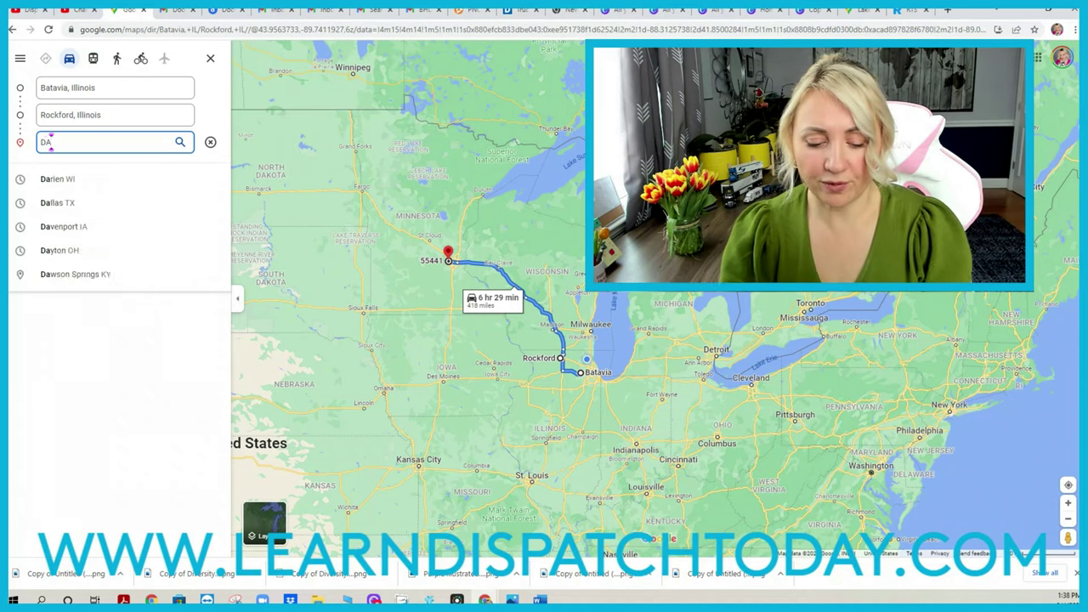
click(107, 184)
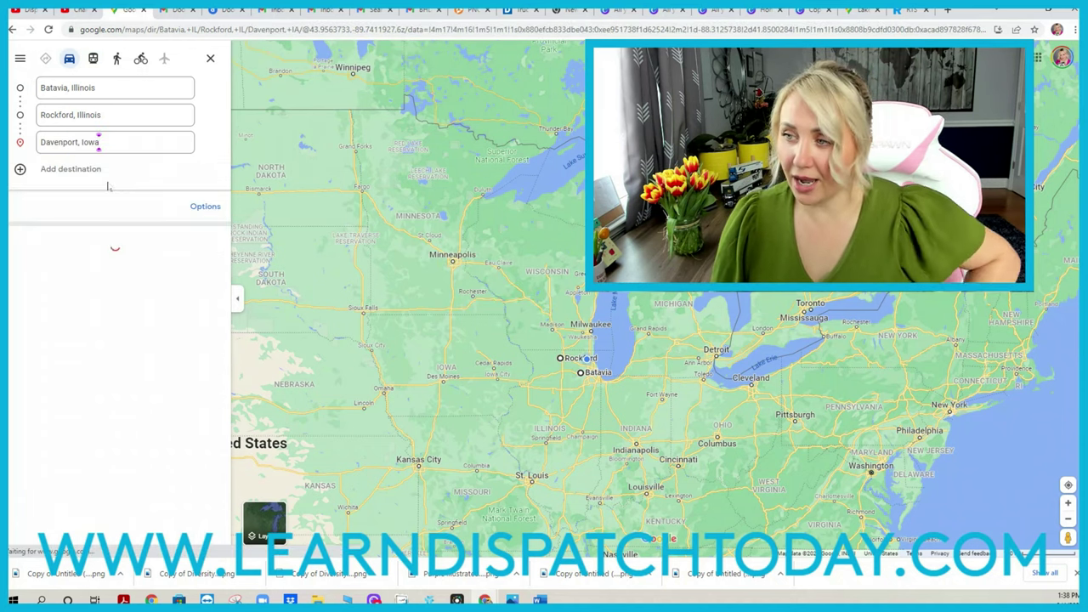
scroll(561, 389, up, 2)
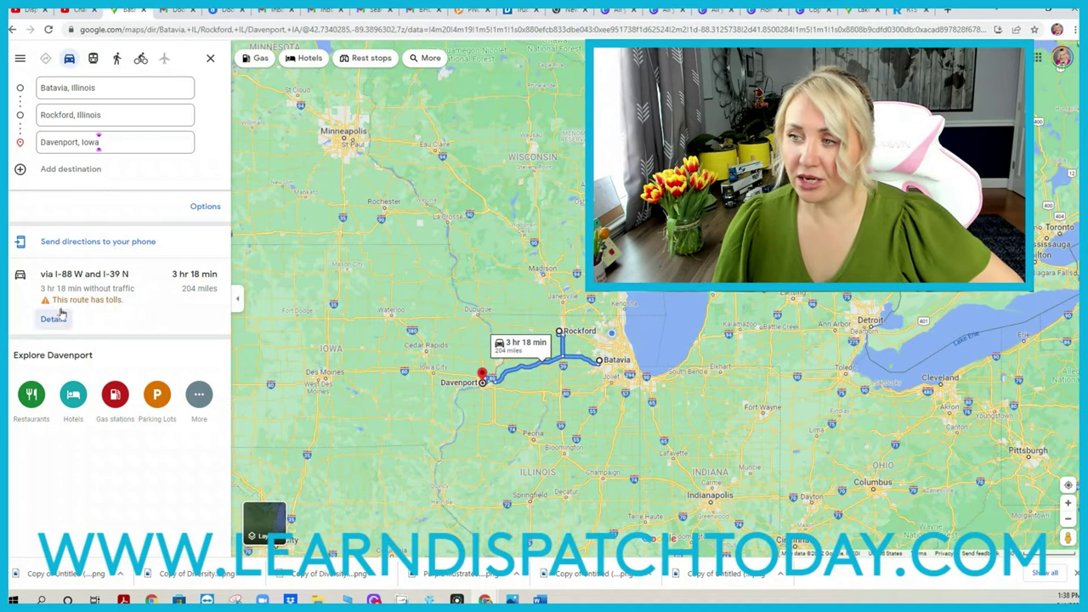
click(209, 116)
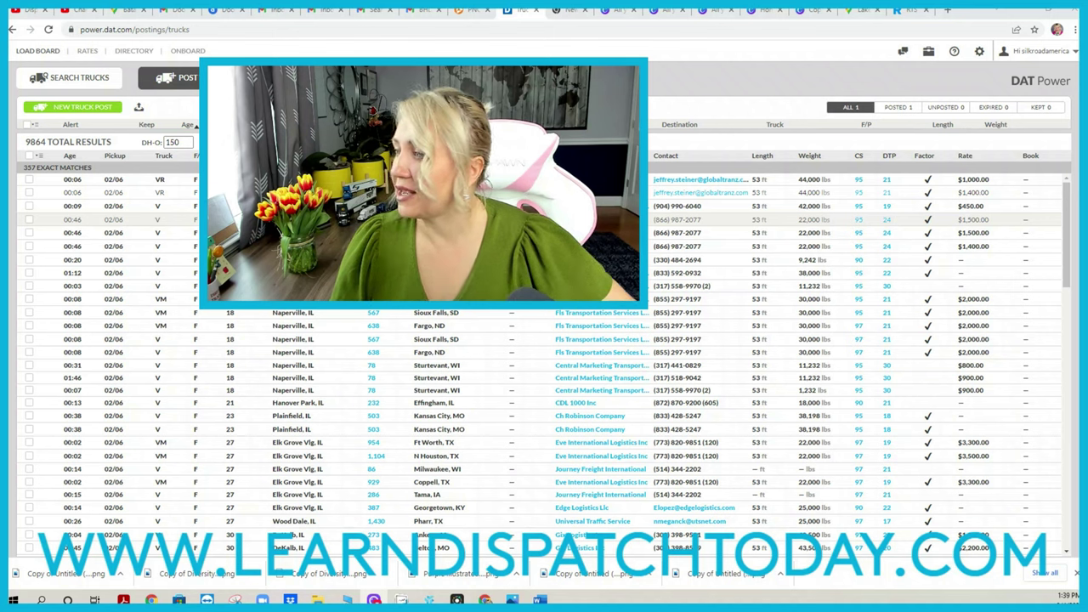
Expand the three 10 Roads Logistics loads from Aurora, IL to St Paul and Minneapolis to compare pickup hours and rates.
click(102, 220)
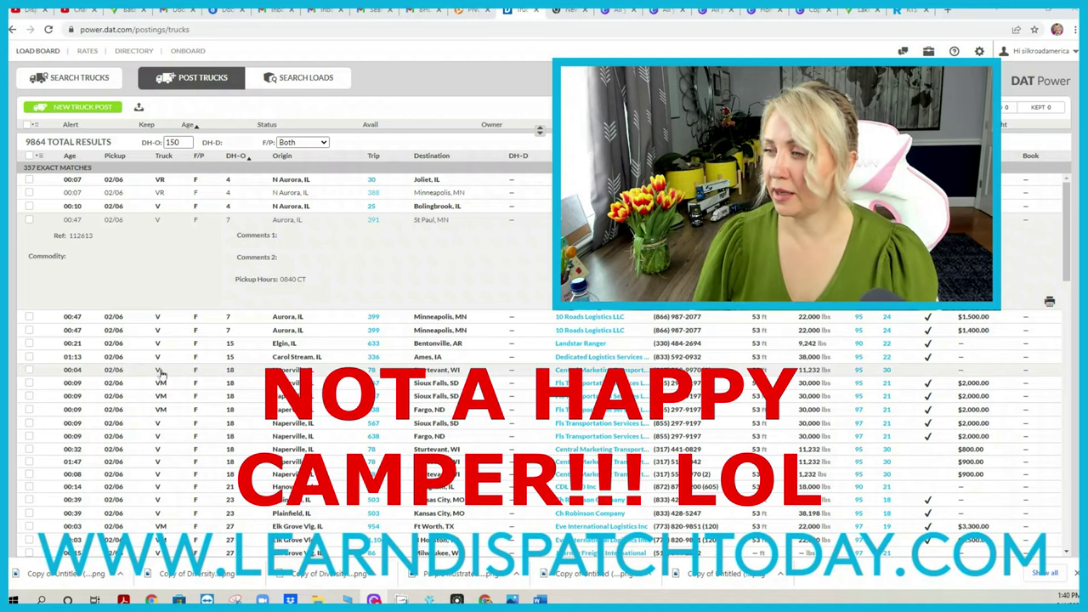
click(297, 318)
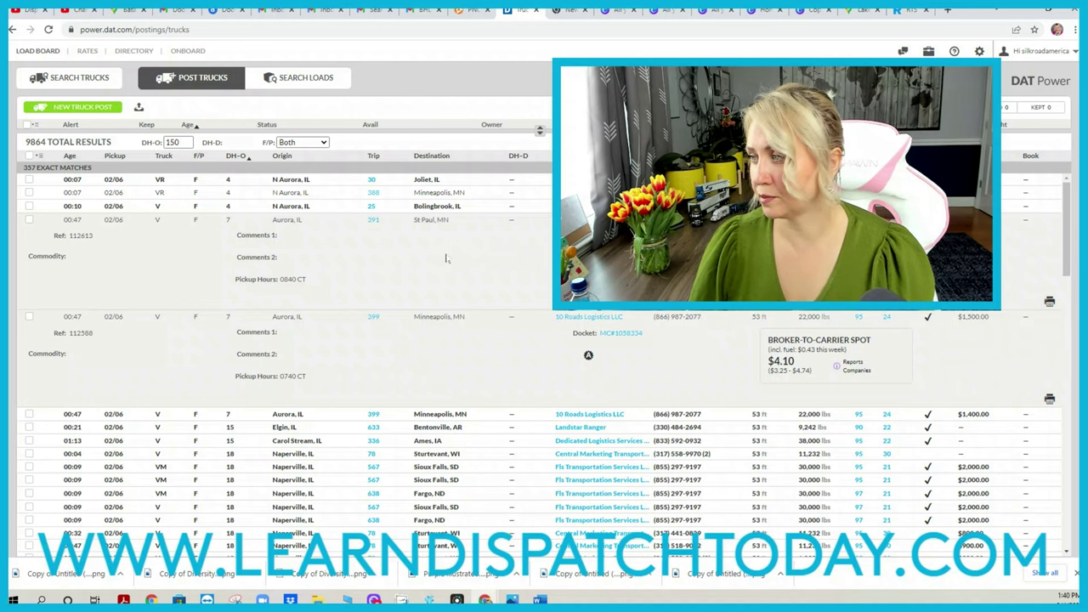
click(119, 414)
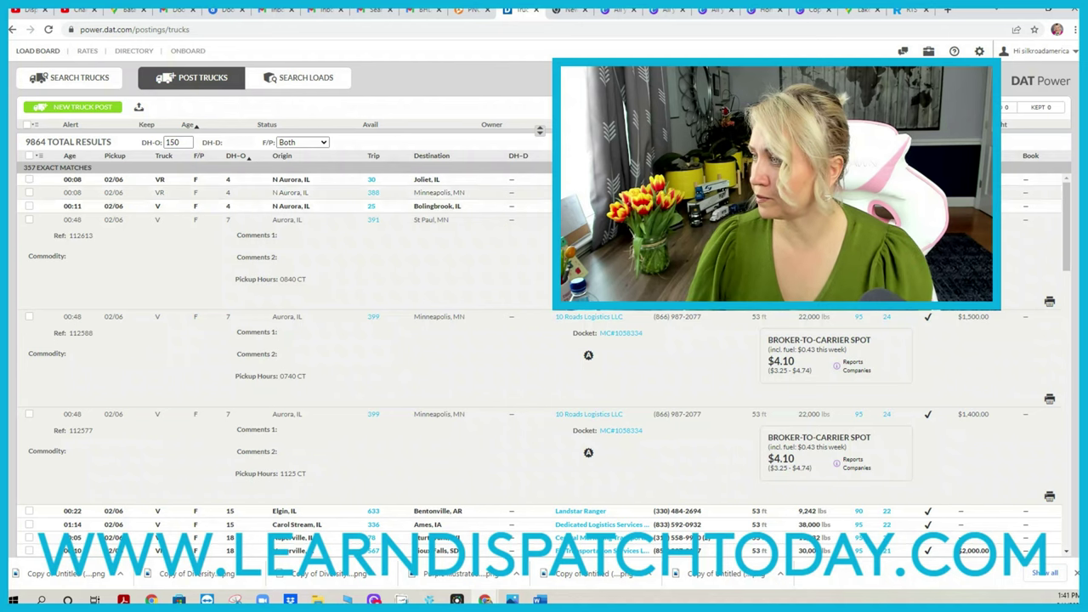
Post another truck like the existing 02/06 post with Minneapolis, MN as destination, and enlarge the results area.
drag(539, 138, 540, 257)
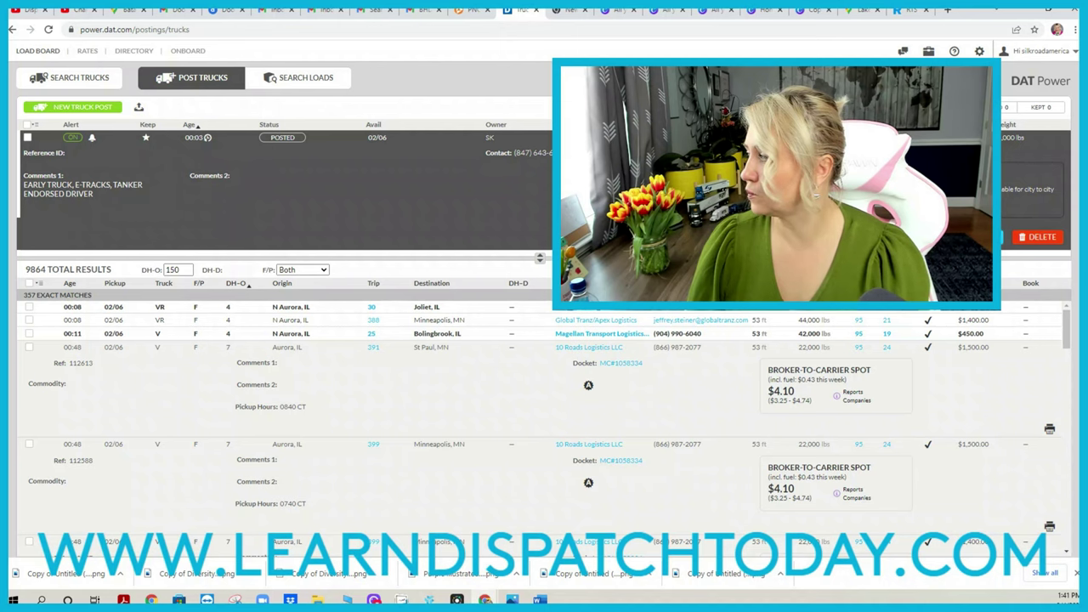
click(377, 136)
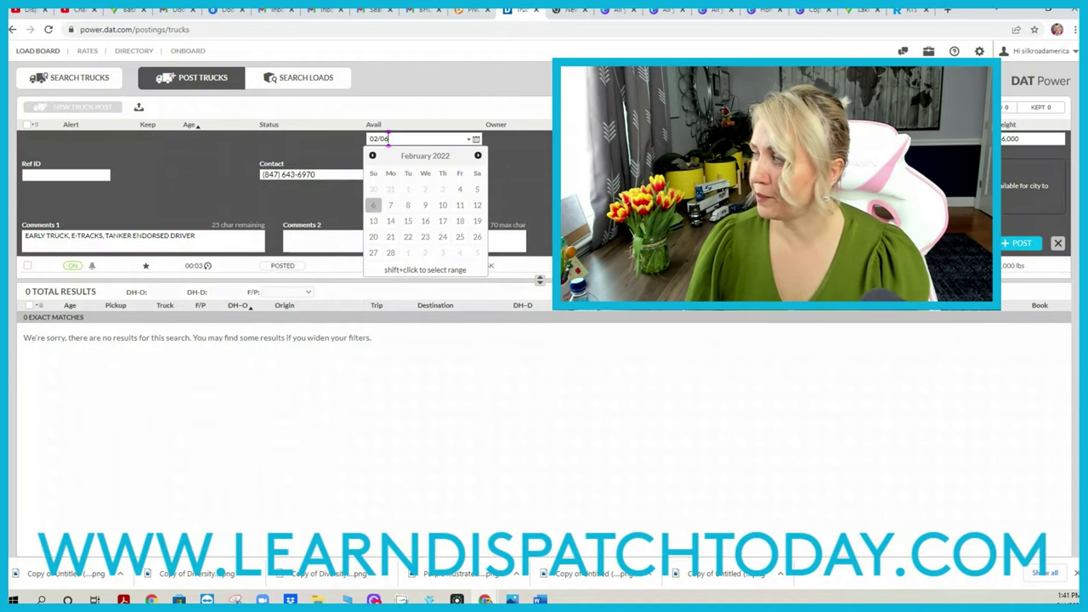
key(Return)
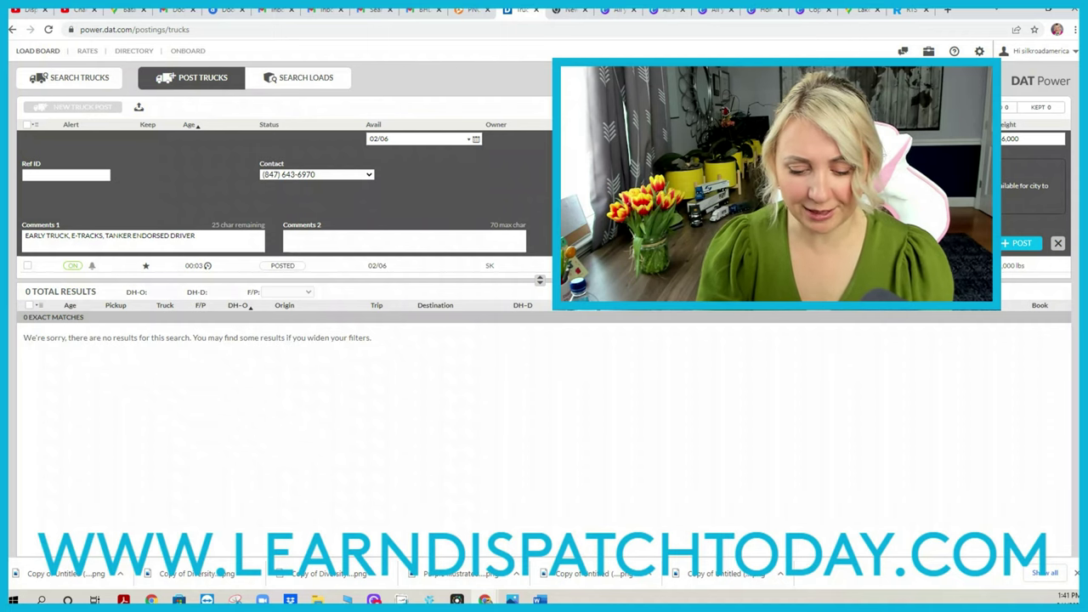
text(Minn)
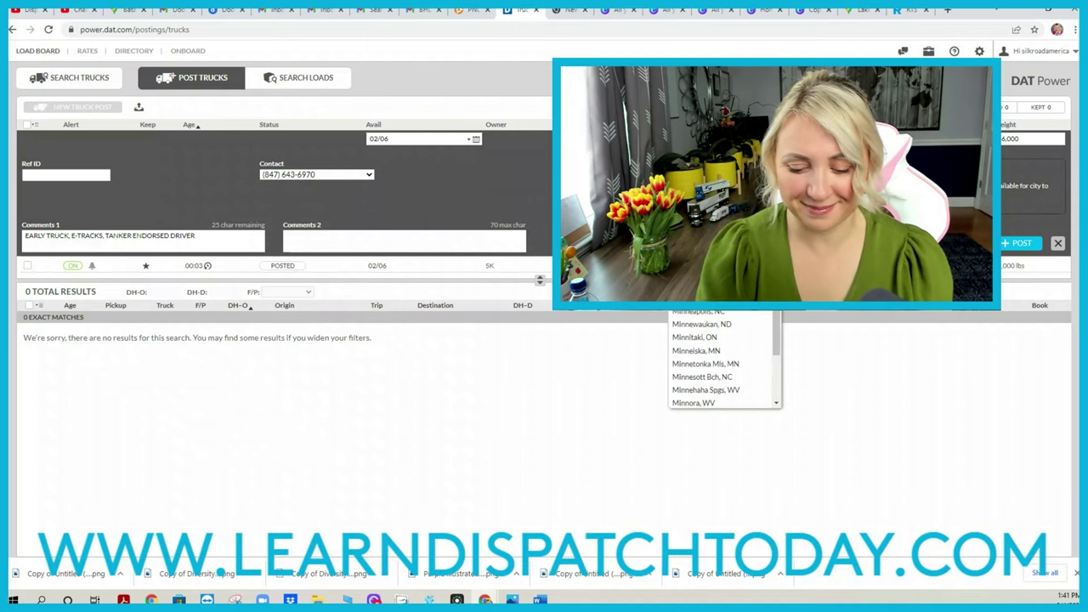
key(Return)
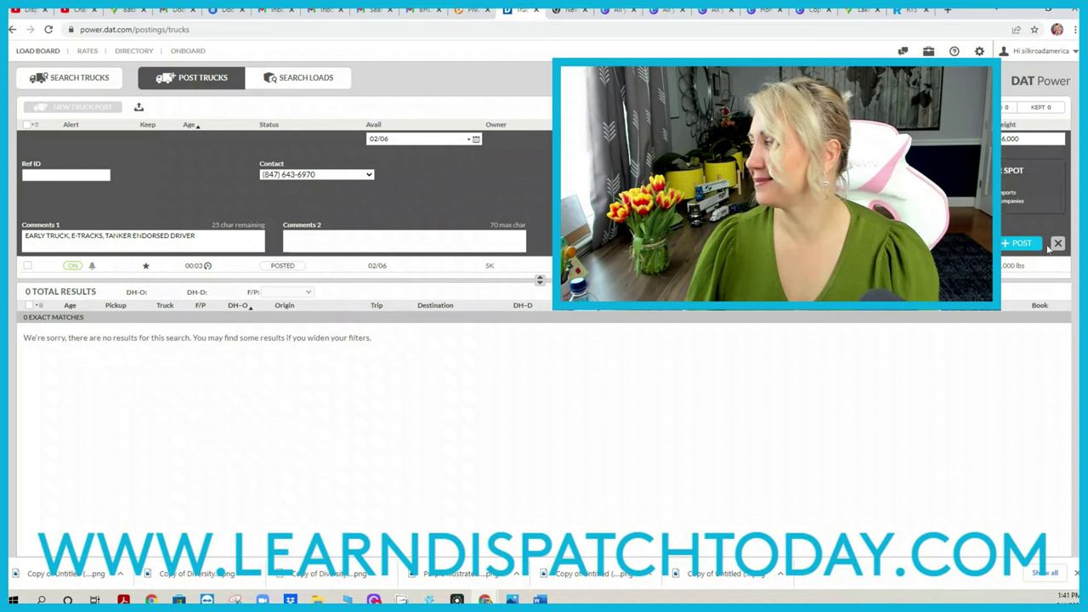
key(Return)
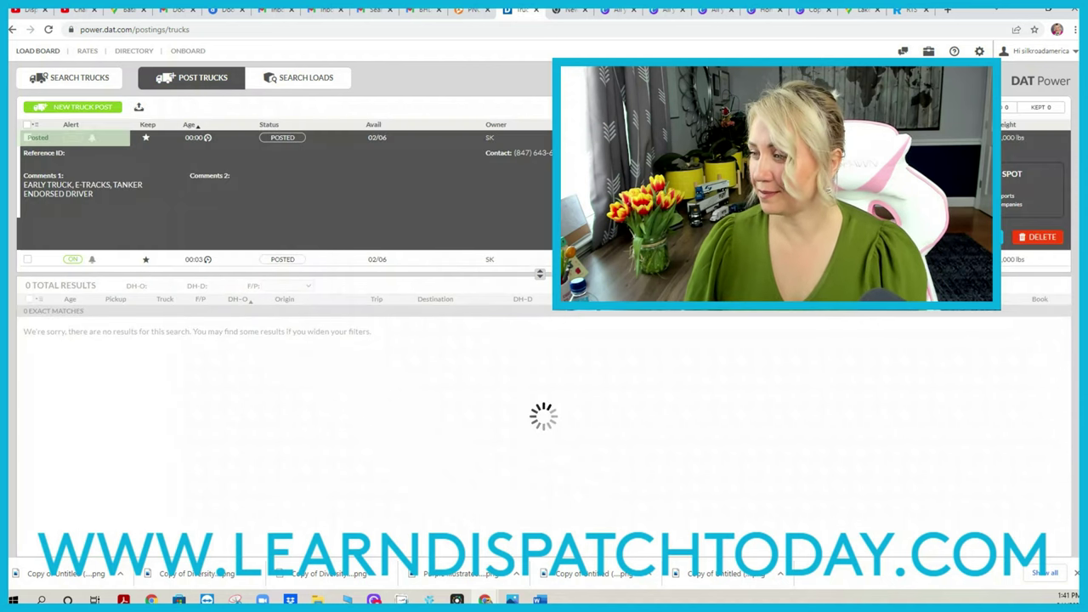
drag(539, 279, 539, 206)
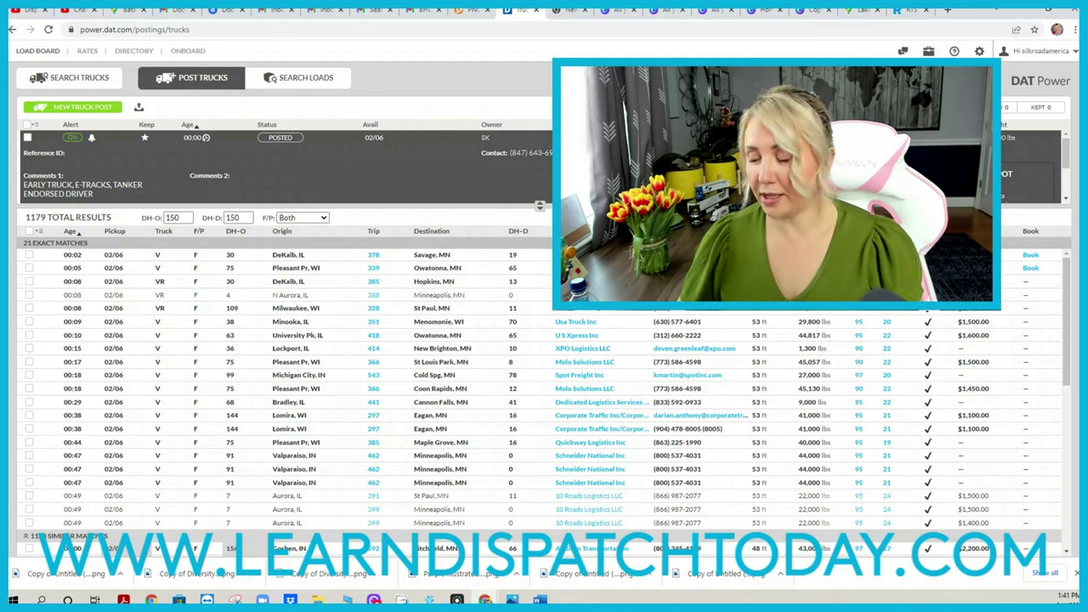
Switch to the Google Maps route starting in Batavia and replace the Davenport destination with North Aurora, Illinois.
click(860, 10)
click(14, 308)
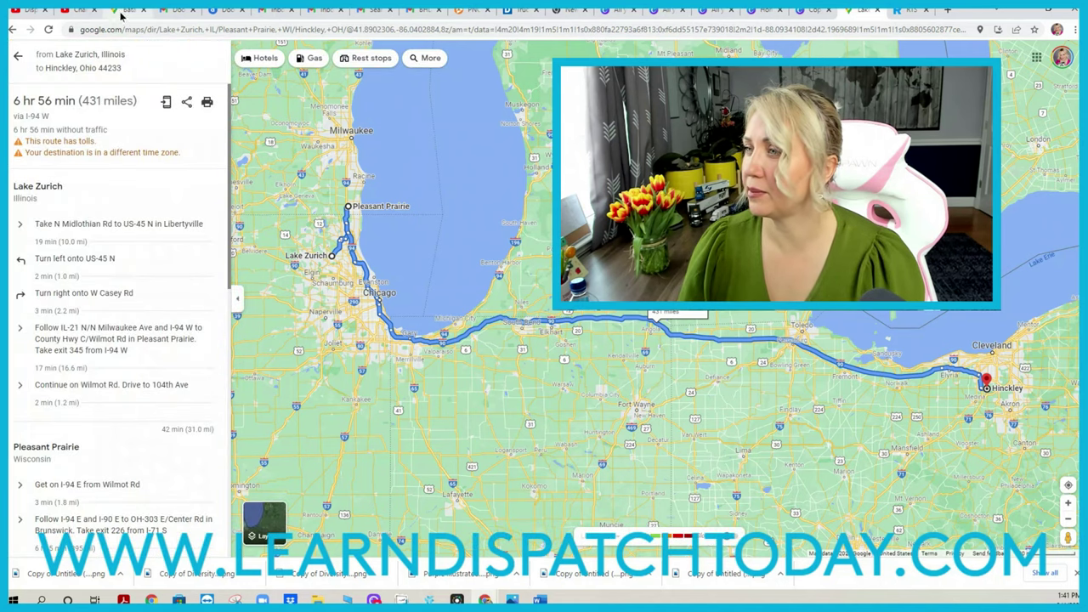
click(123, 10)
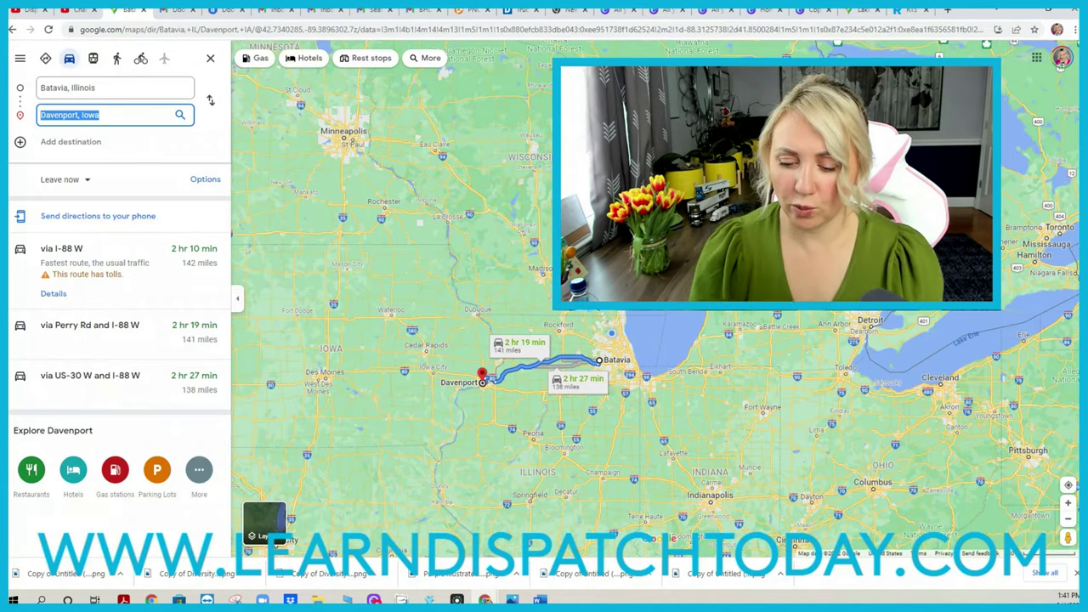
key(BackSpace)
text(N AURI)
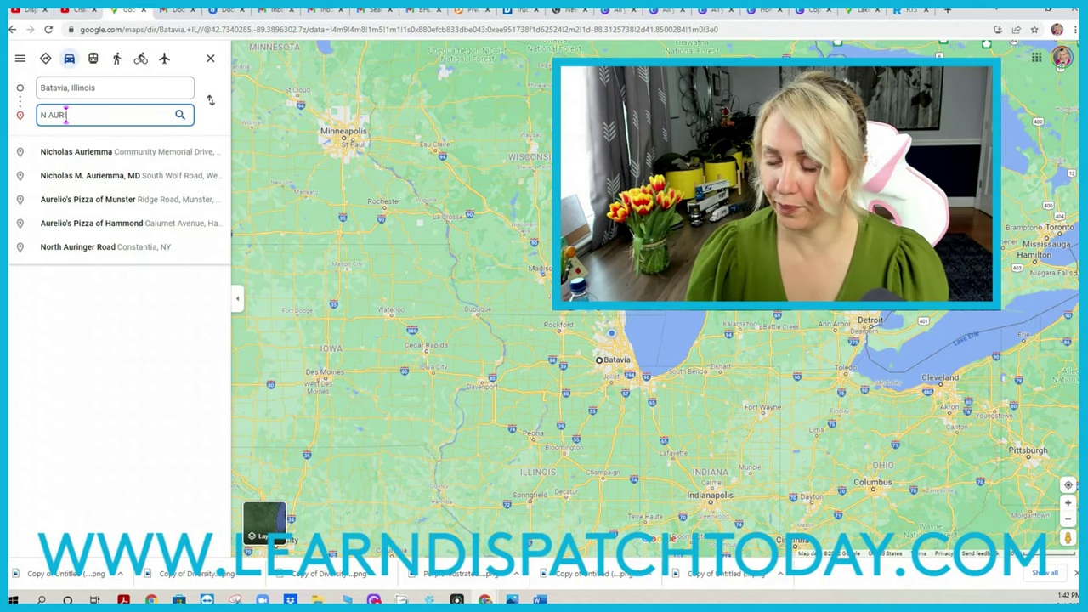
key(BackSpace)
click(124, 152)
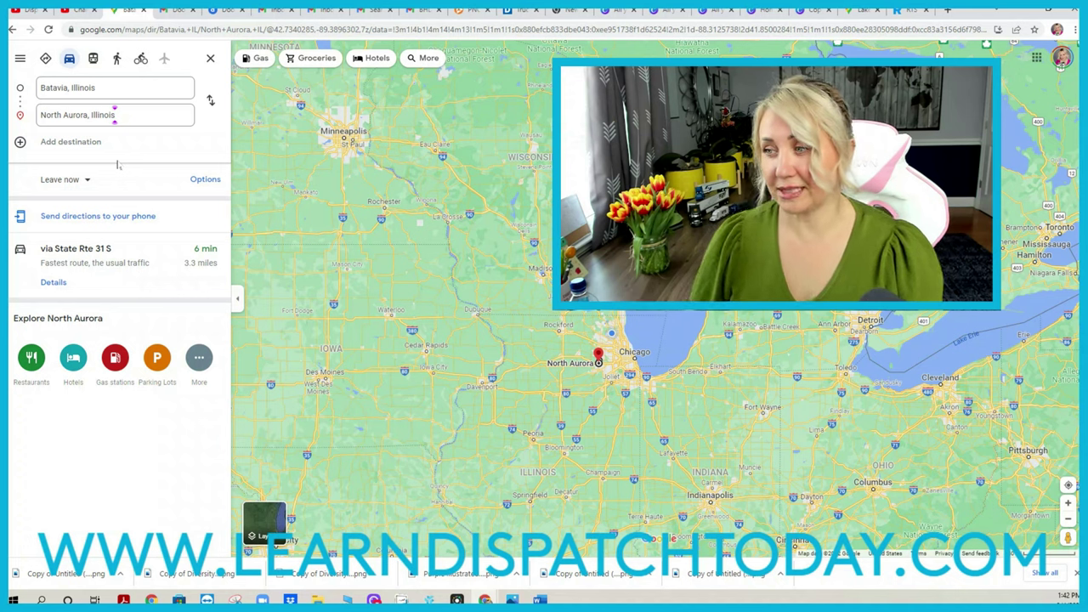
Add Minneapolis, MN to the route as the final destination after North Aurora.
click(20, 141)
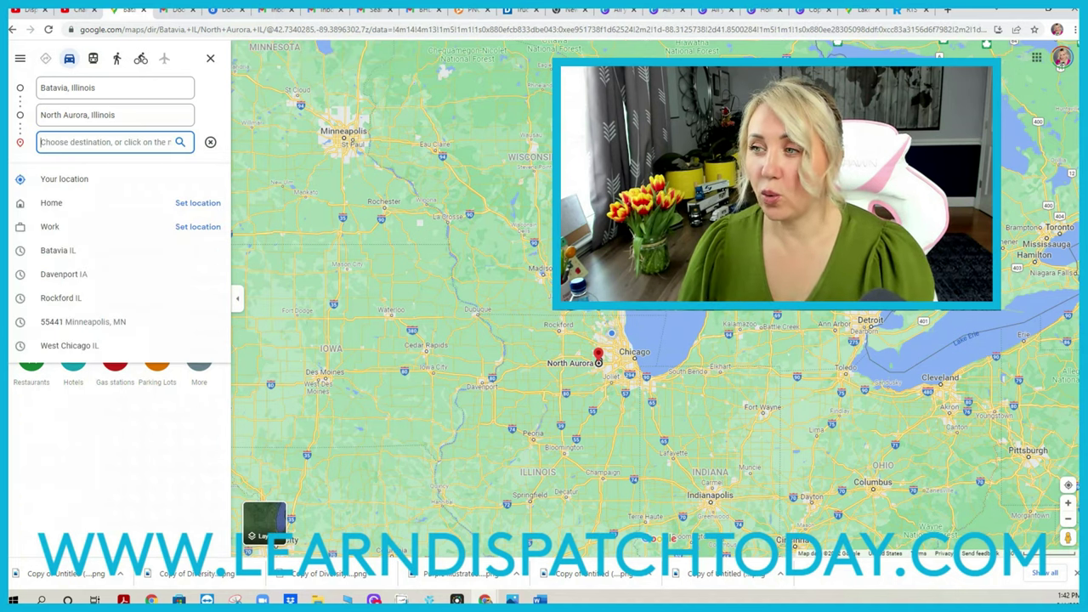
text(MINNE)
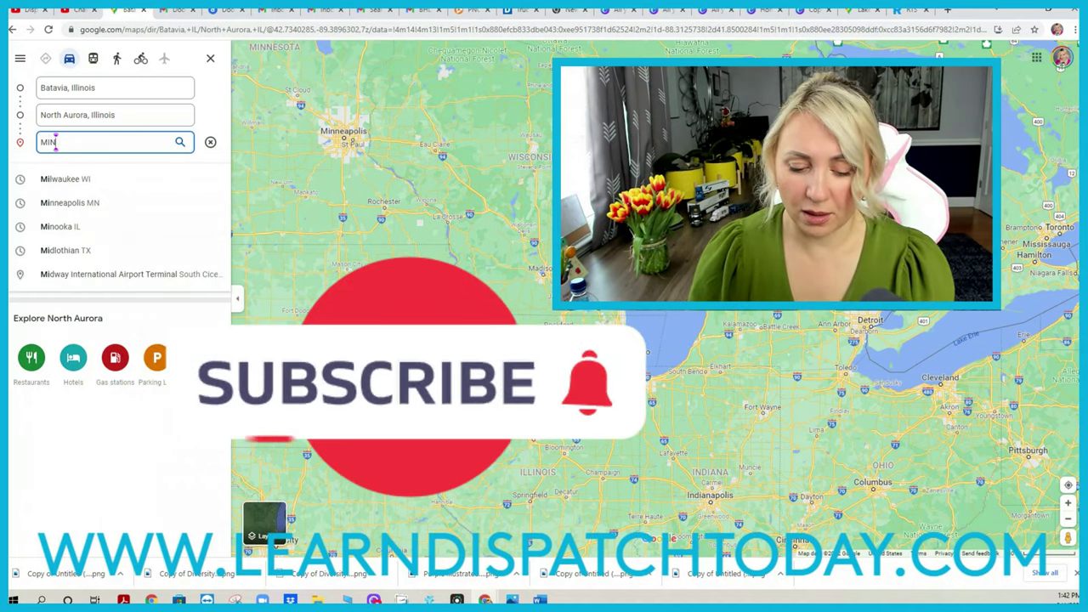
click(111, 178)
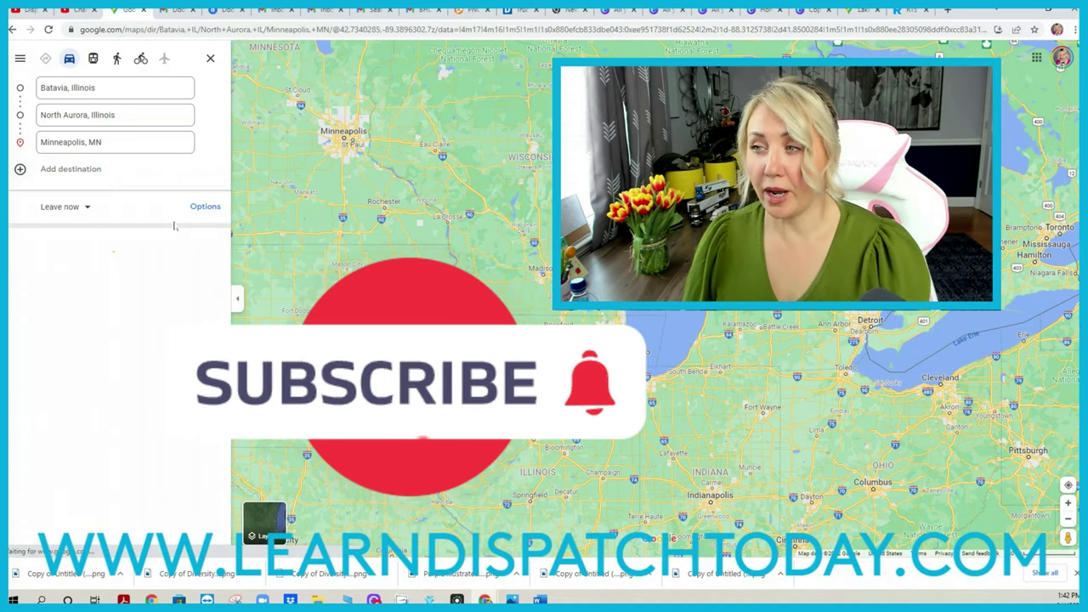
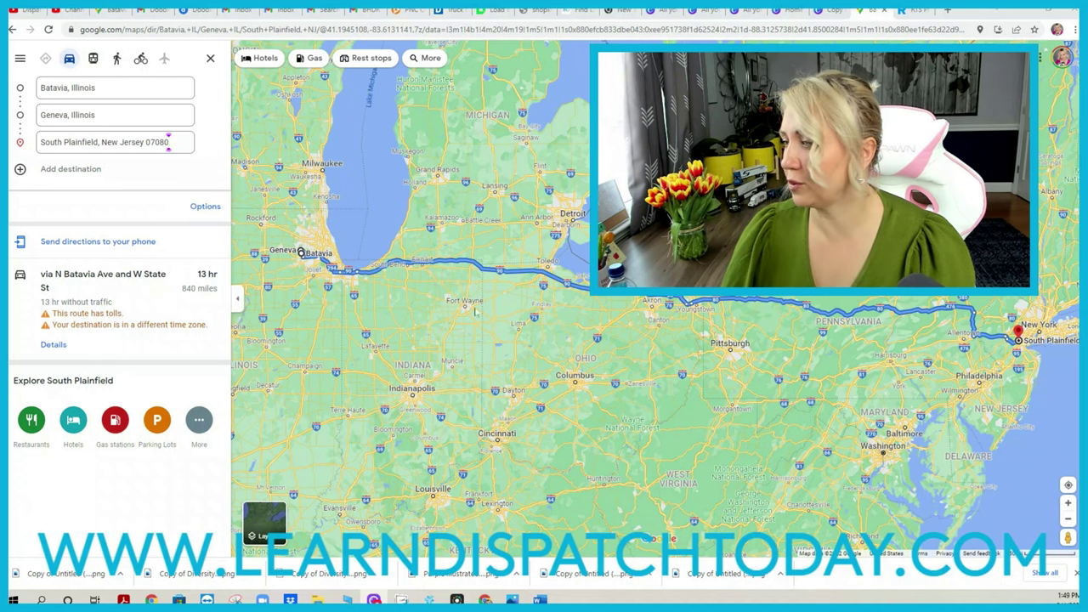
Examine the route from Batavia through Geneva to South Plainfield, New Jersey along its whole length on the map.
drag(843, 343, 754, 344)
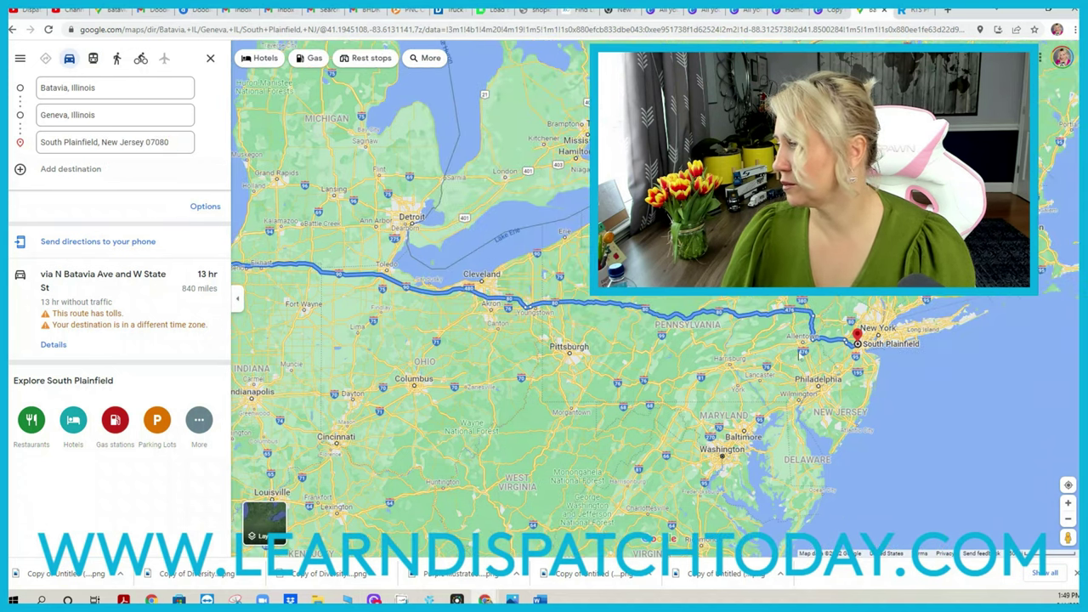
scroll(799, 353, up, 1)
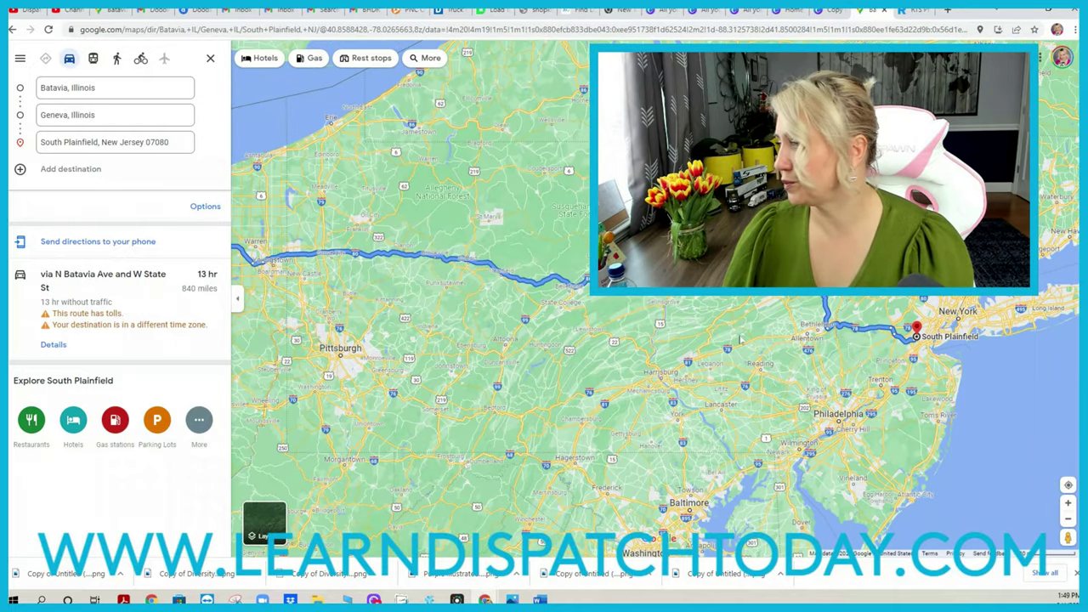
scroll(739, 340, down, 1)
scroll(340, 340, down, 1)
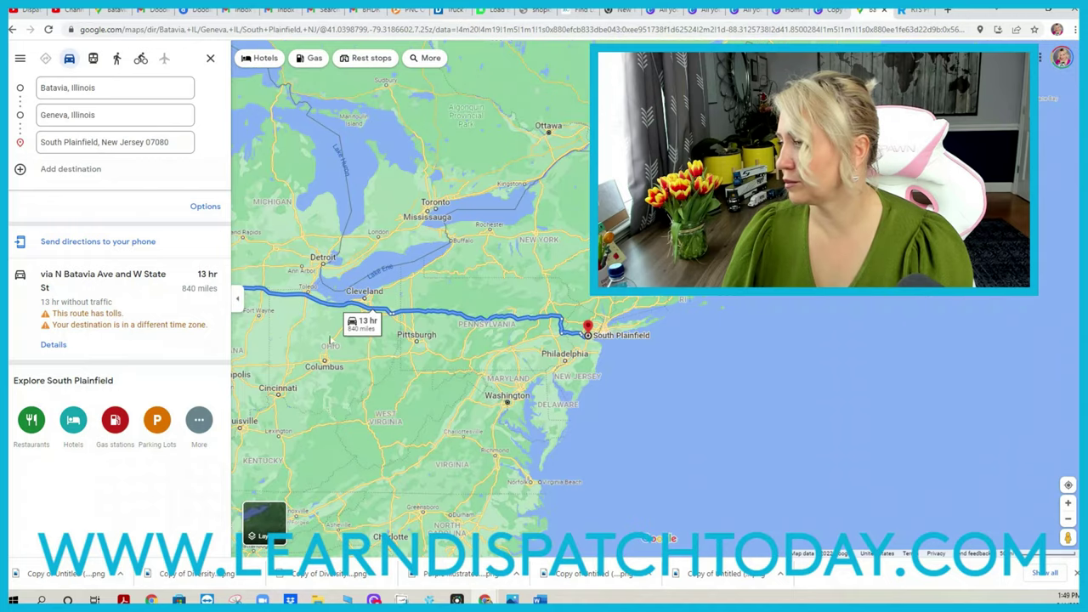
drag(412, 334, 709, 335)
drag(518, 336, 718, 337)
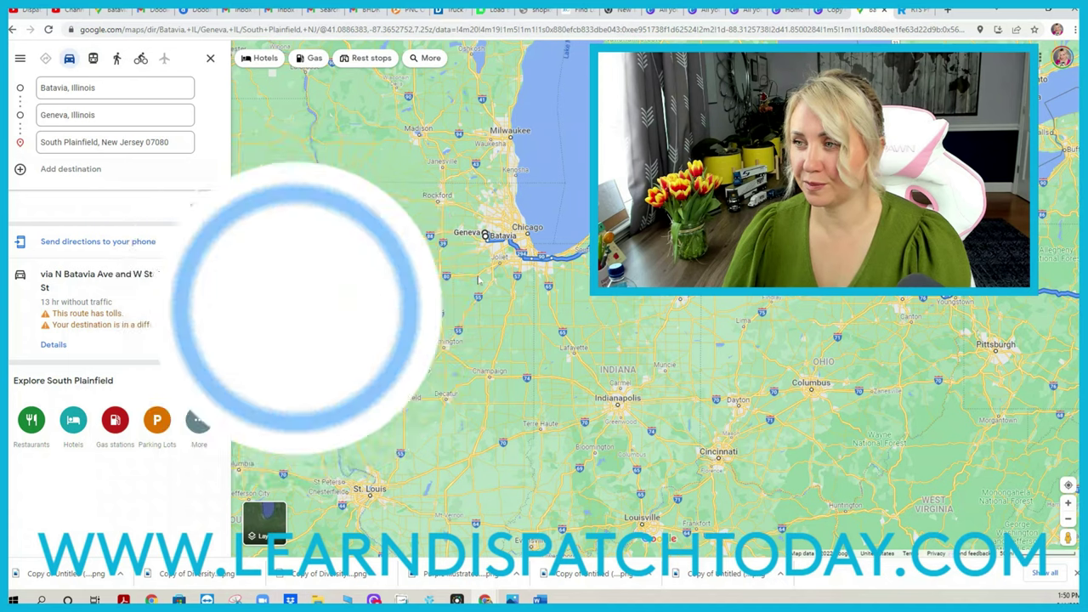
scroll(1011, 340, down, 2)
drag(991, 387, 617, 367)
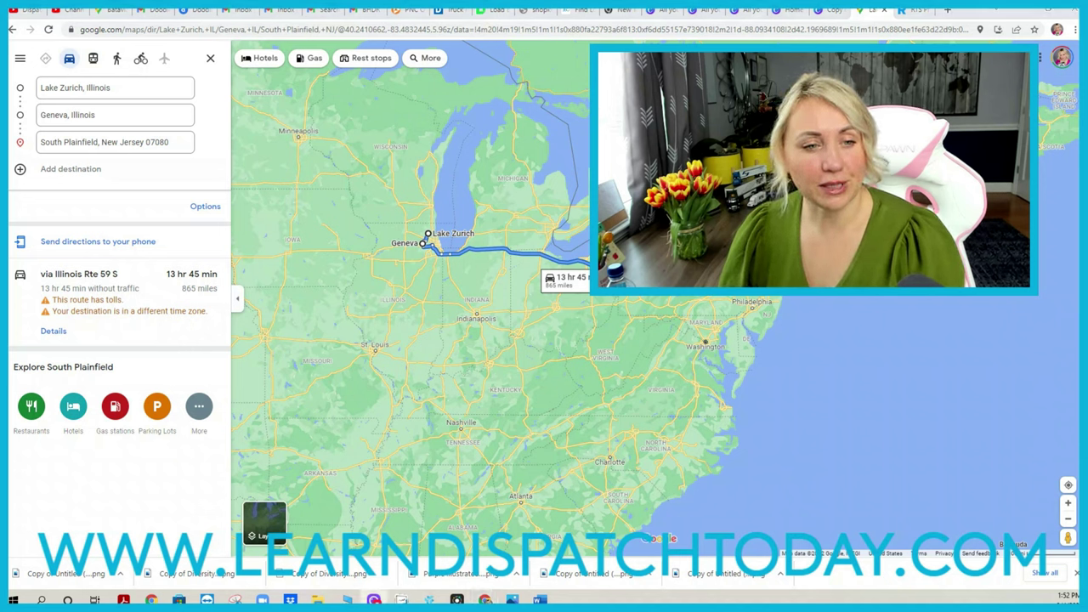
Review the detailed directions and leg distances of the route from Lake Zurich via Geneva to South Plainfield, and return to the route overview.
click(52, 331)
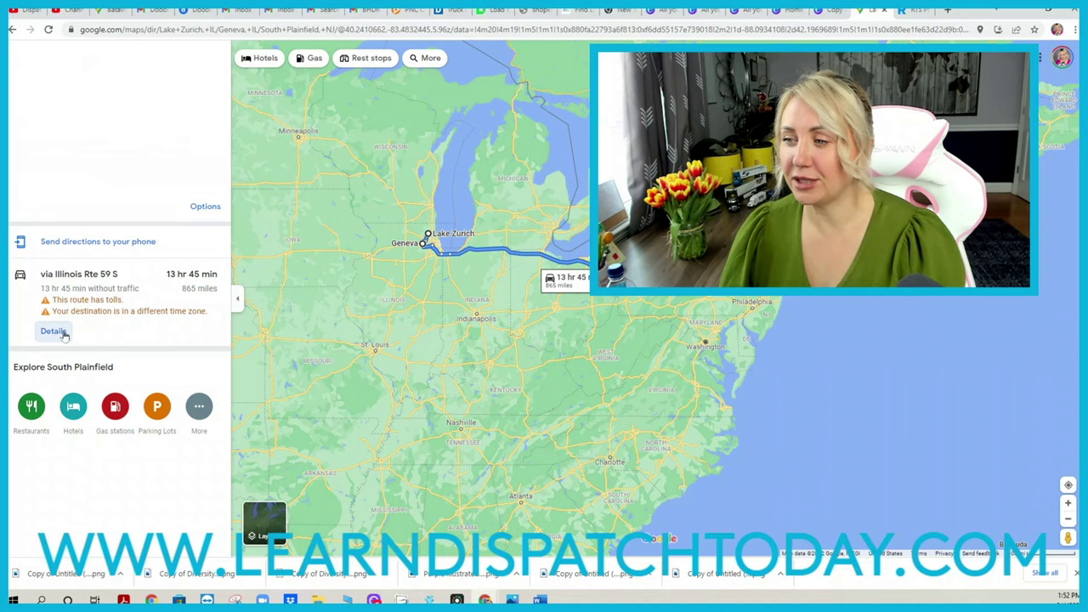
scroll(108, 337, down, 3)
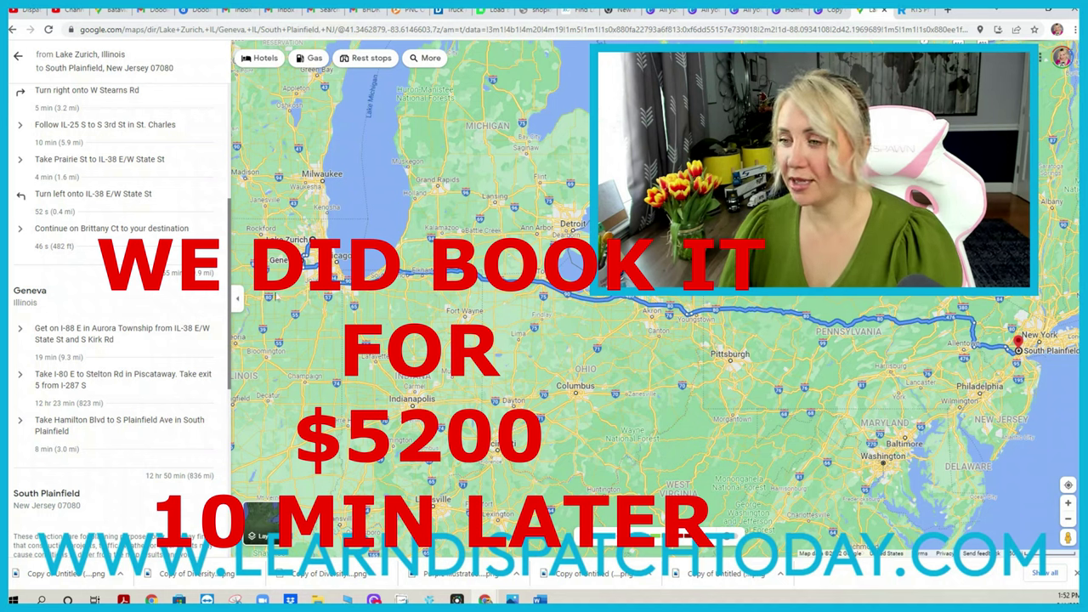
mouse_move(303, 277)
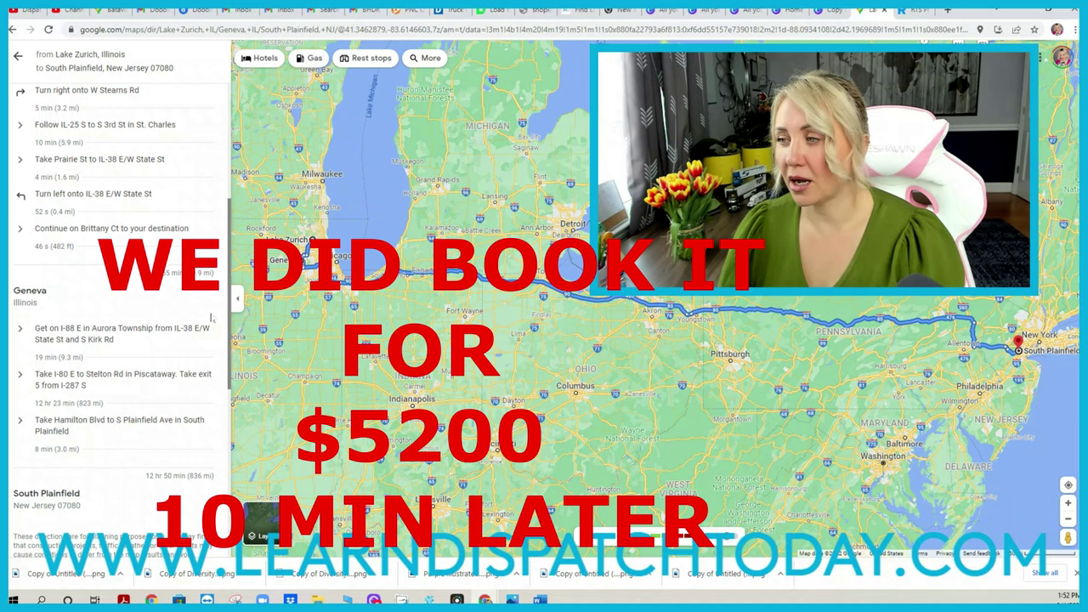
click(18, 55)
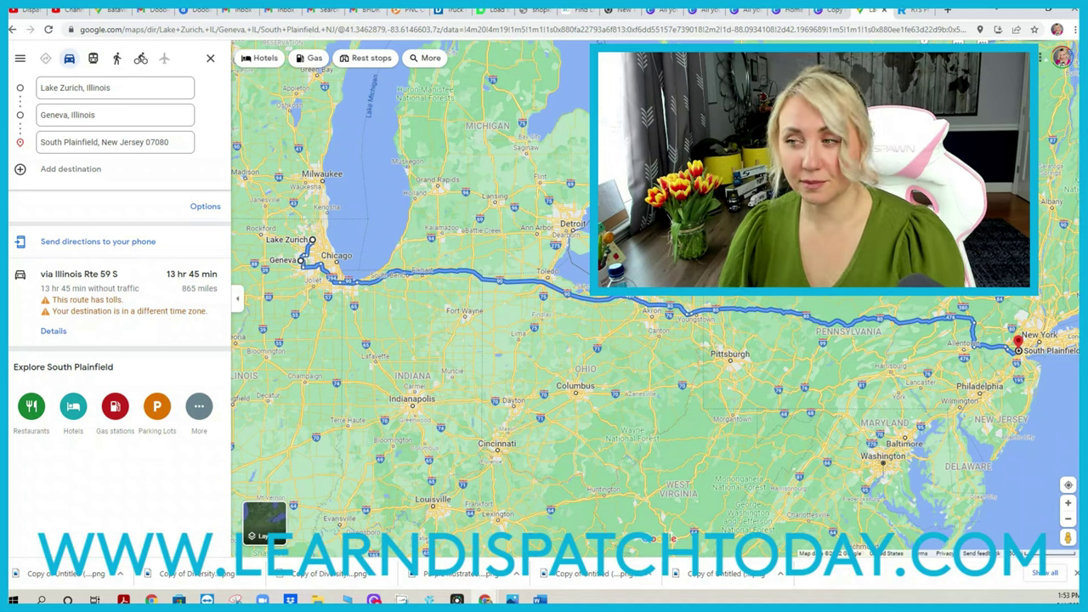
Switch to the Batavia to Minneapolis route and replace its North Aurora stop with DeKalb, IL.
click(115, 10)
click(10, 303)
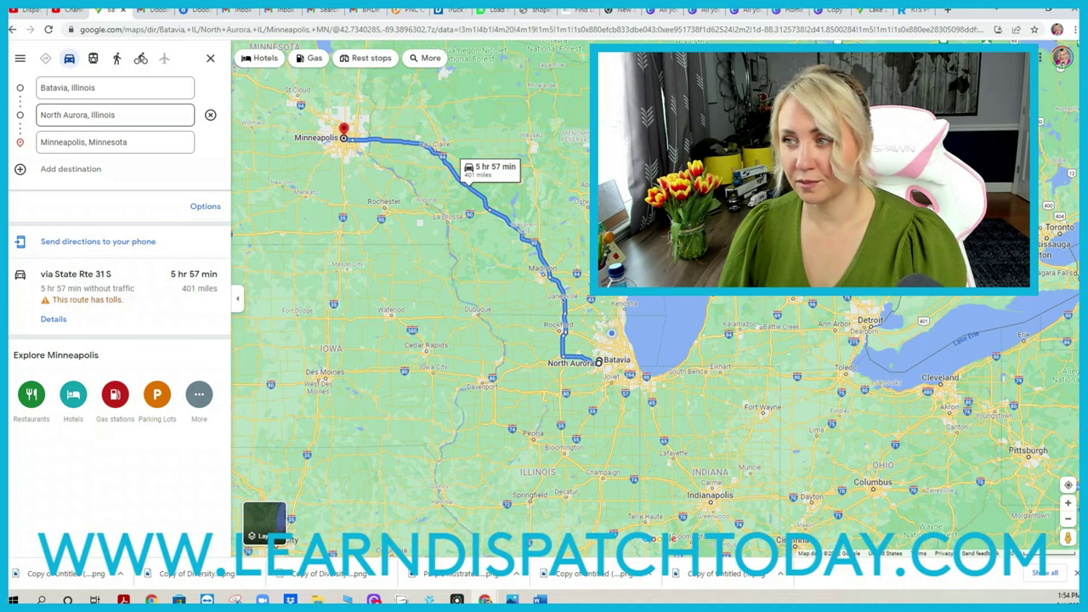
click(102, 115)
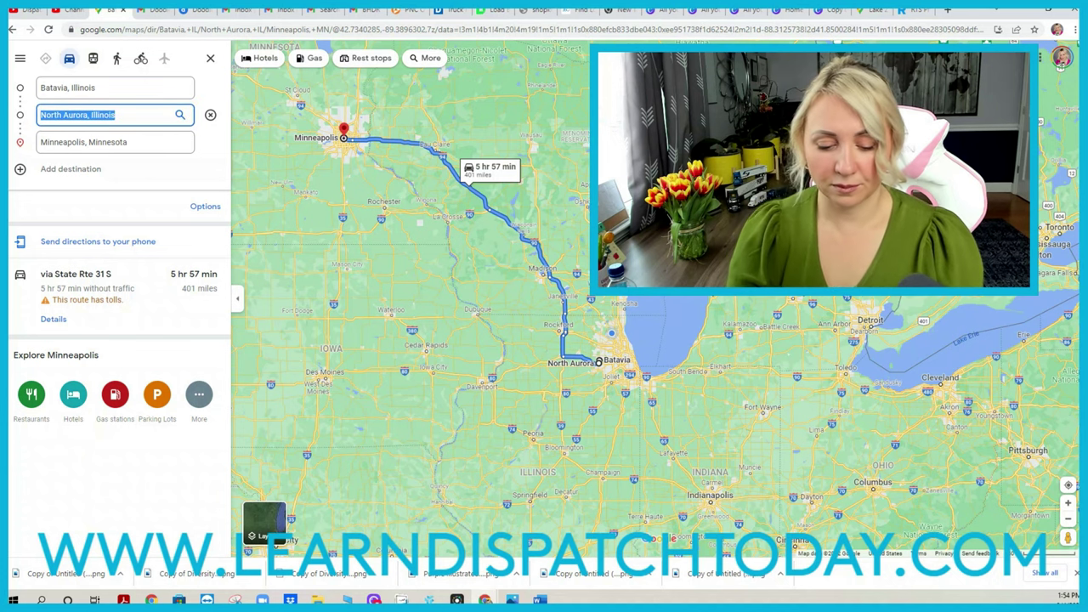
key(BackSpace)
text(DEKAL)
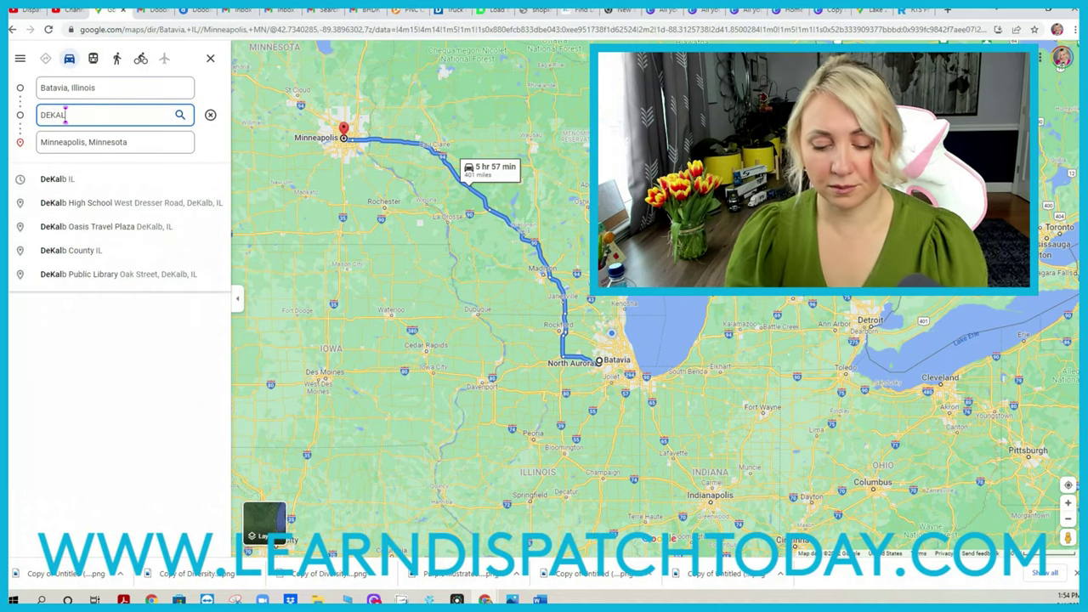
click(100, 182)
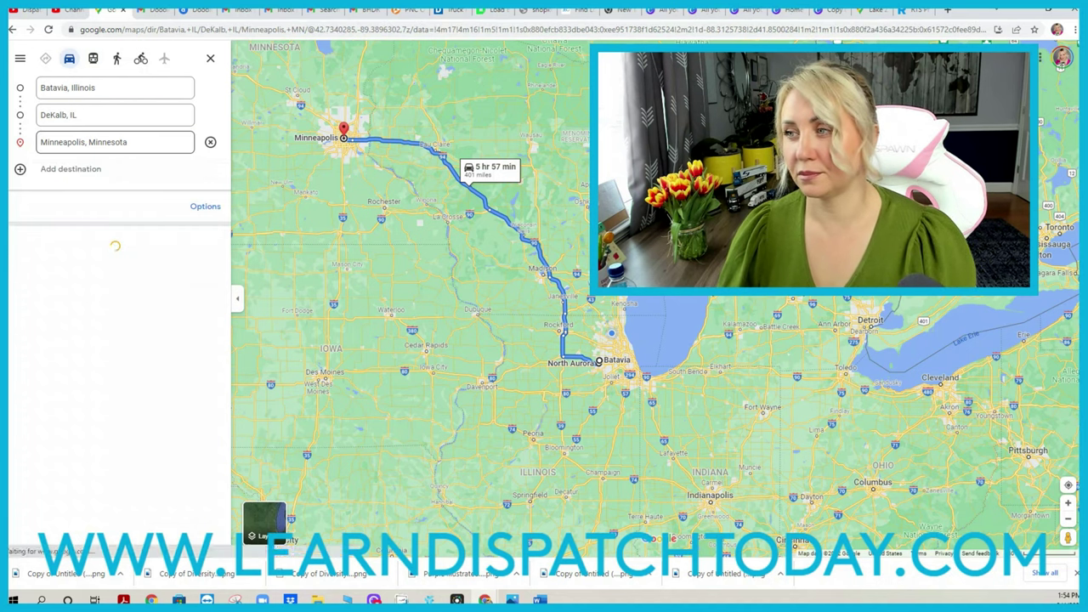
Change the route's final destination from Minneapolis to Indianapolis, Indiana.
click(139, 141)
key(BackSpace)
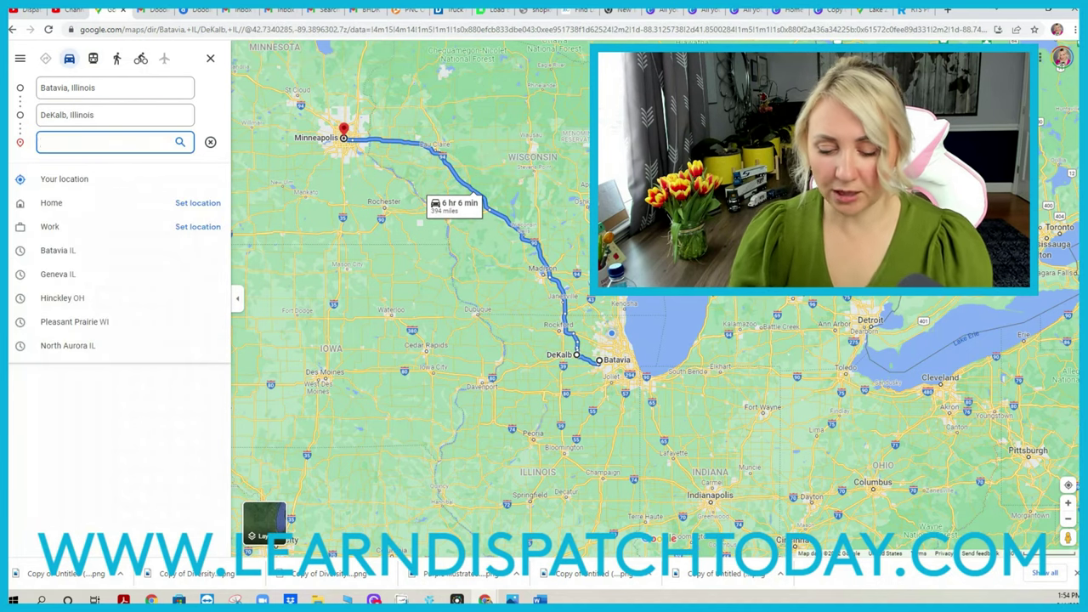
text(INDI)
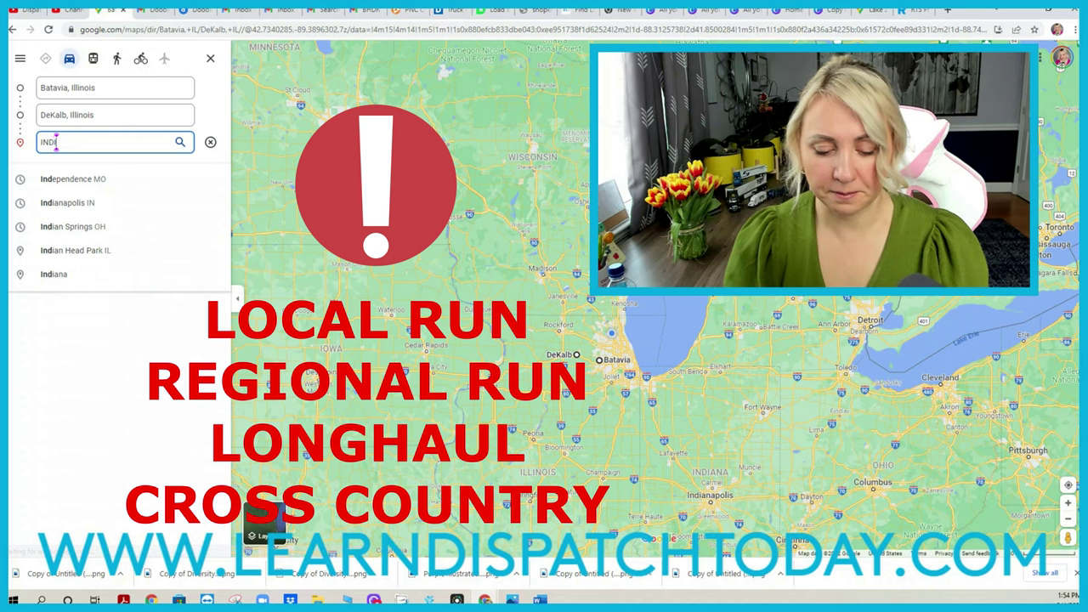
text(A)
click(129, 181)
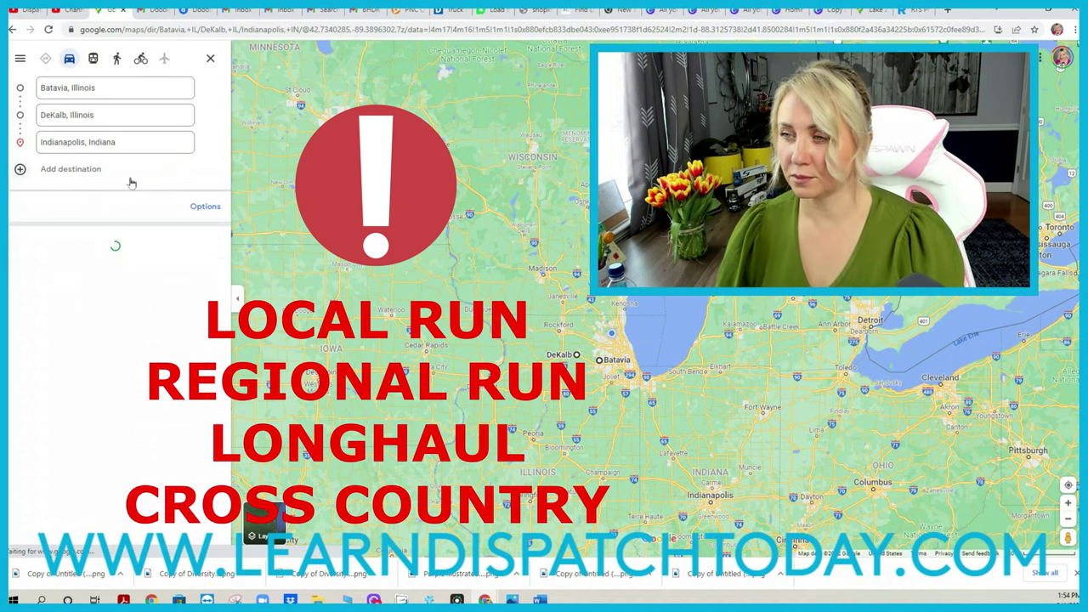
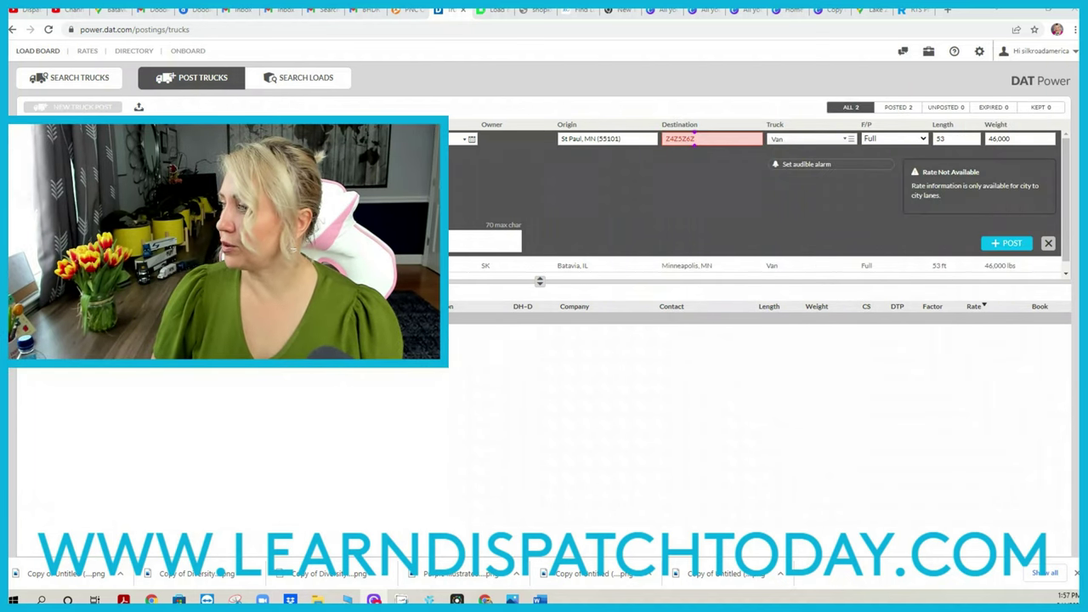
In DAT Power, complete the St Paul, MN truck post's first comment as "LATE TRUCK, READY AFTER 7 PM, ETRACKS, TANKER END".
mouse_move(694, 141)
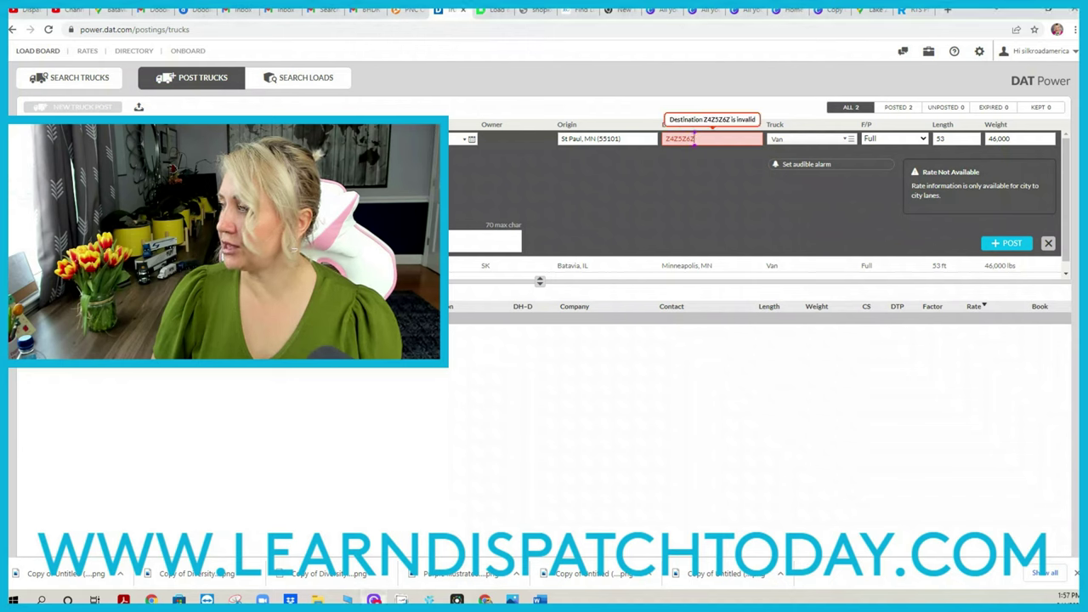
text(7 PM, ETRACKS, TANKER END)
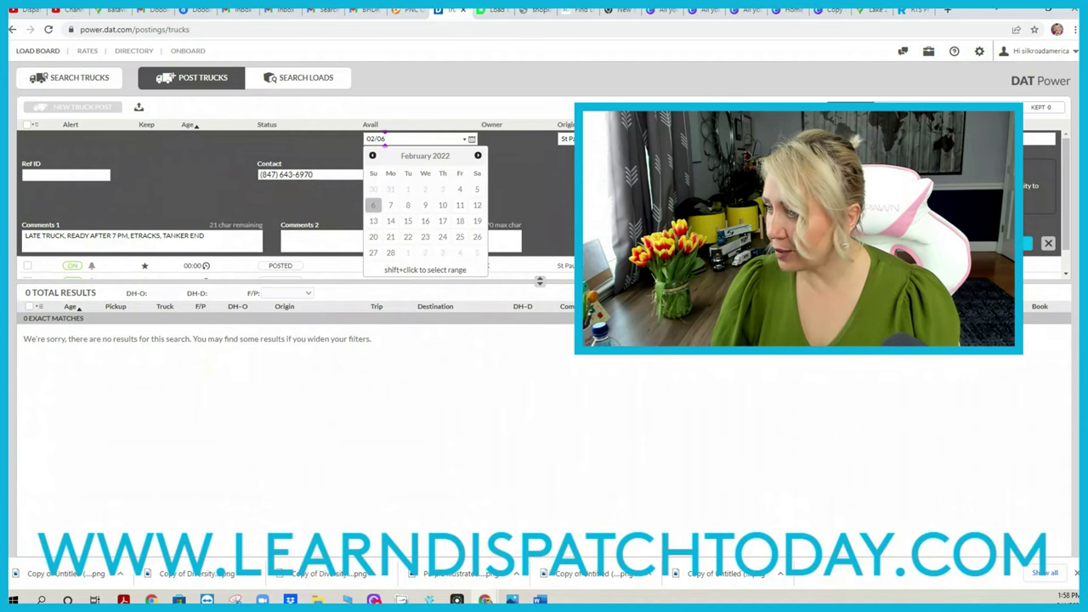
Set the new St Paul truck post's availability to 02/07 and replace "LATE" with "EARLY" in its first comment.
click(391, 205)
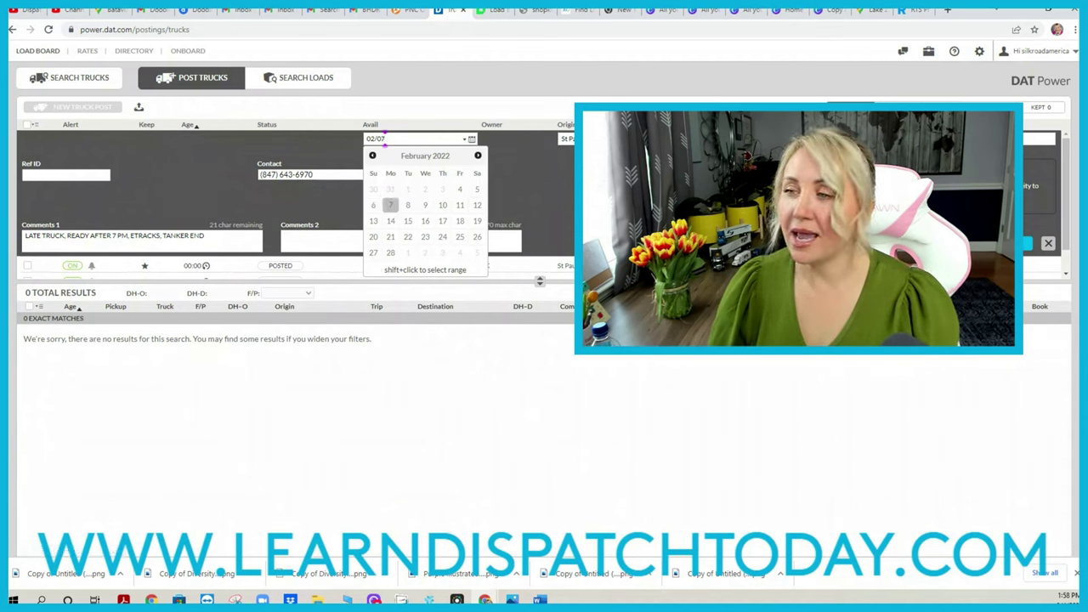
click(35, 237)
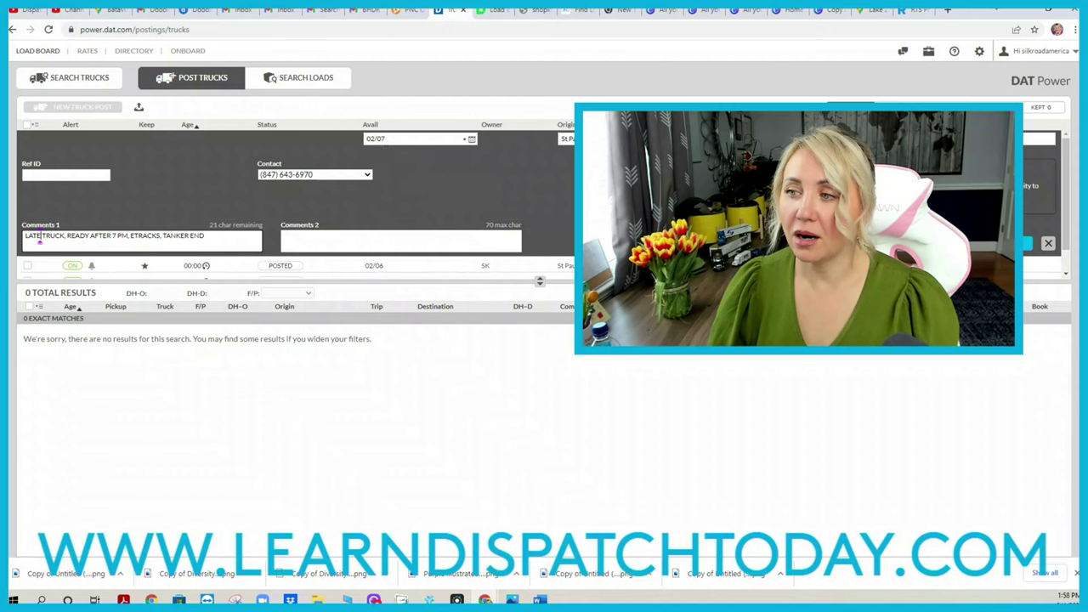
key(BackSpace)
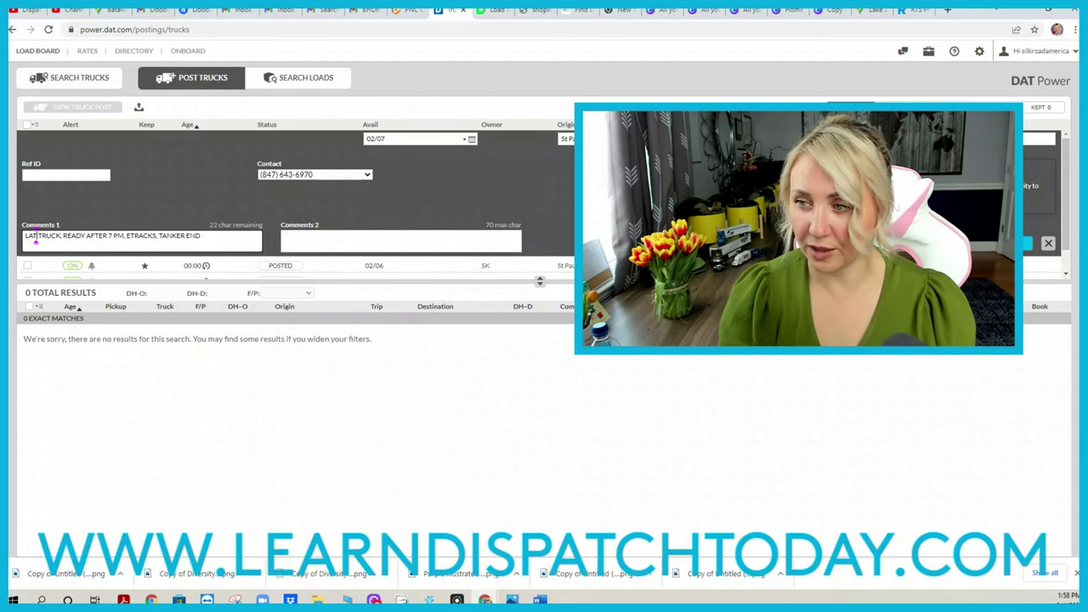
key(BackSpace)
key(BackSpace)
key(BackSpace)
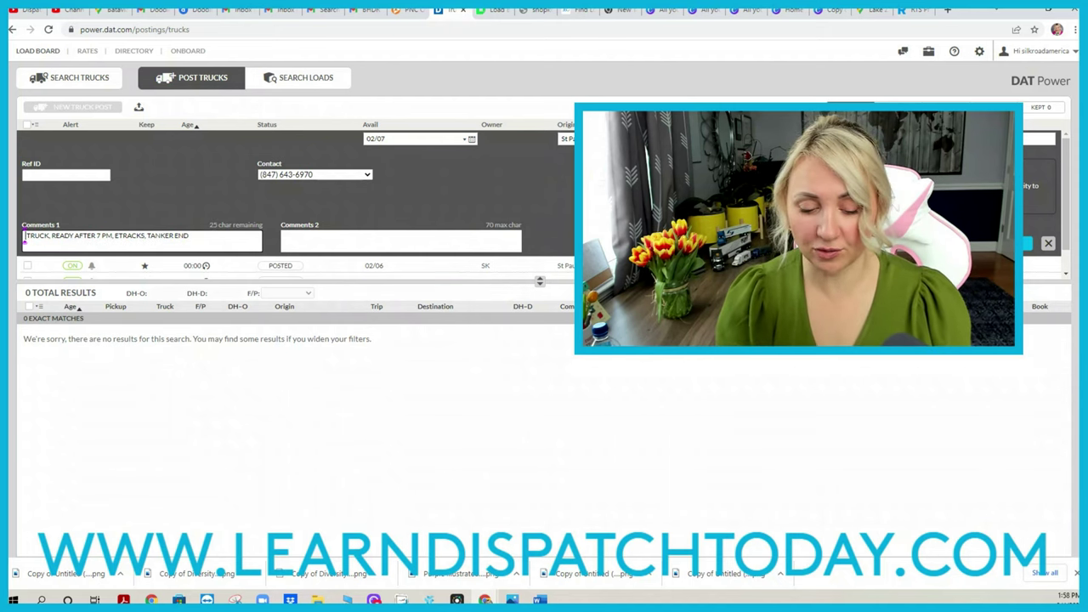
text(EARLY)
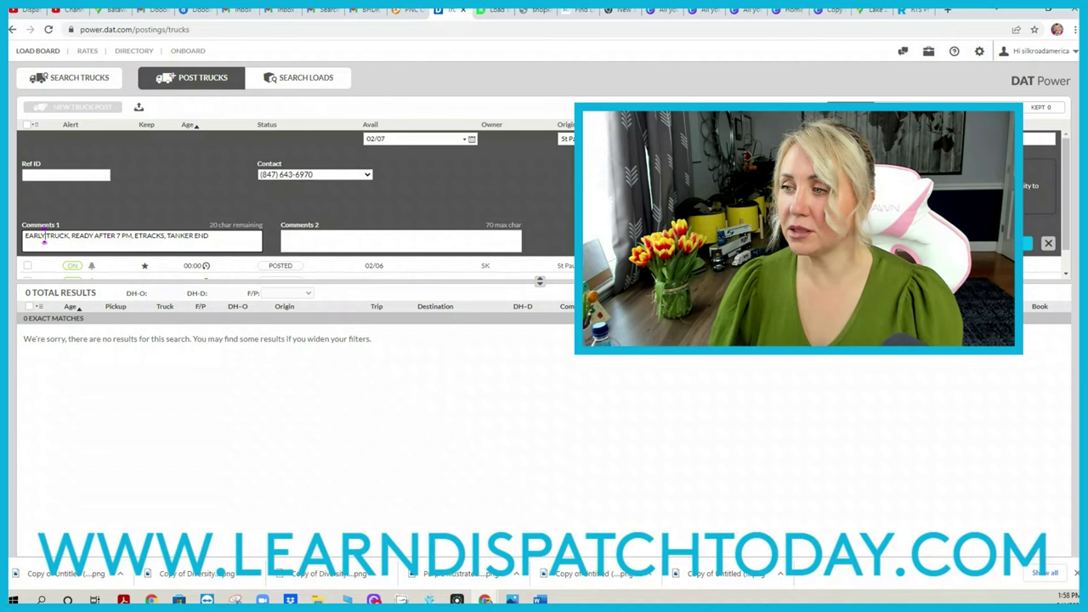
Remove "READY AFTER 7 PM" from the comment so it reads "EARLY TRUCK, ETRACKS, TANKER END", and post the truck.
key(BackSpace)
key(BackSpace)
key(BackSpace)
key(BackSpace)
key(BackSpace)
key(BackSpace)
key(BackSpace)
key(BackSpace)
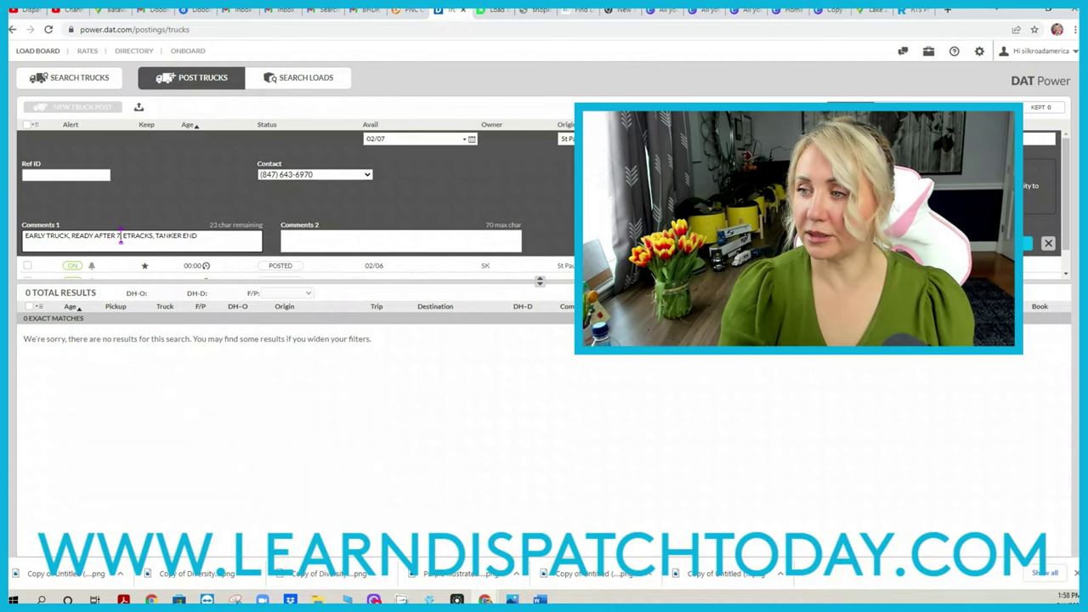
key(BackSpace)
key(BackSpace)
key(BackSpace)
key(BackSpace)
key(BackSpace)
key(BackSpace)
key(BackSpace)
key(BackSpace)
key(BackSpace)
key(BackSpace)
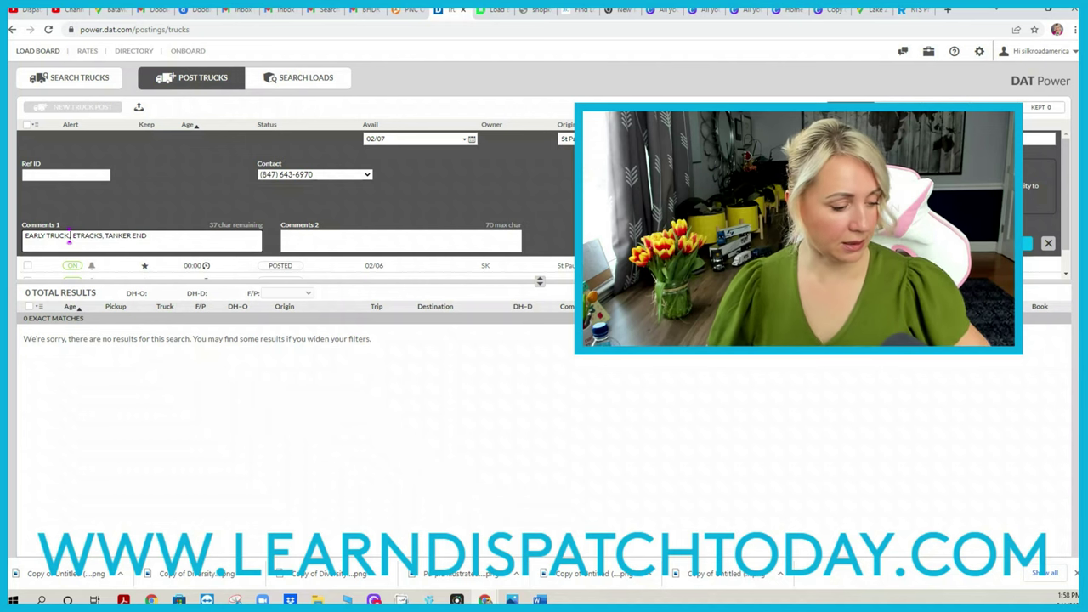
key(Return)
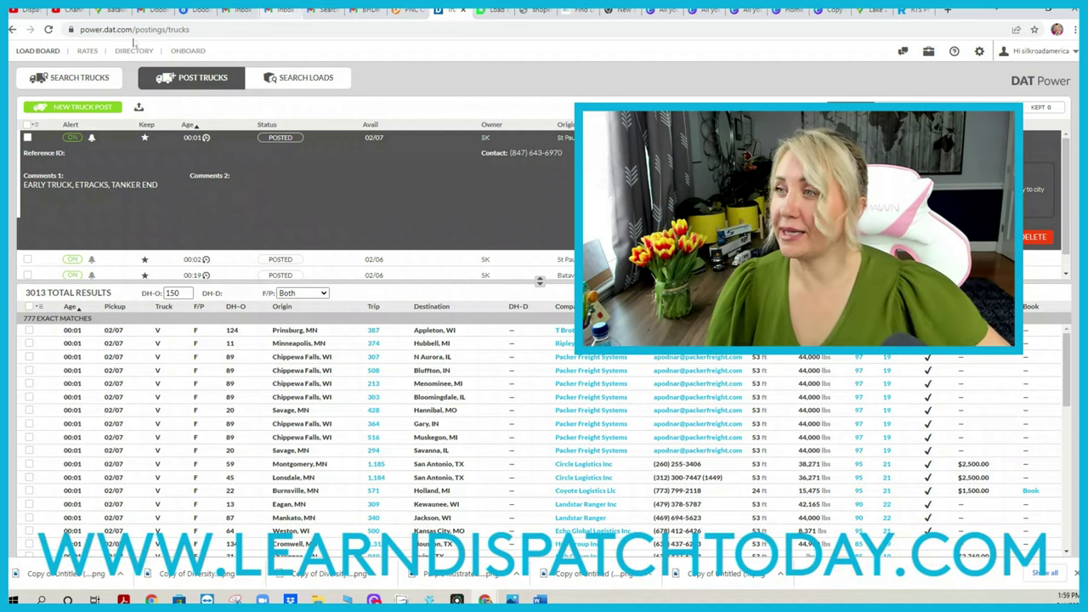
Review the Lake Zurich route in Google Maps, and in DAT Power update the Lake Zurich, IL reefer post with NJ as destination.
click(113, 10)
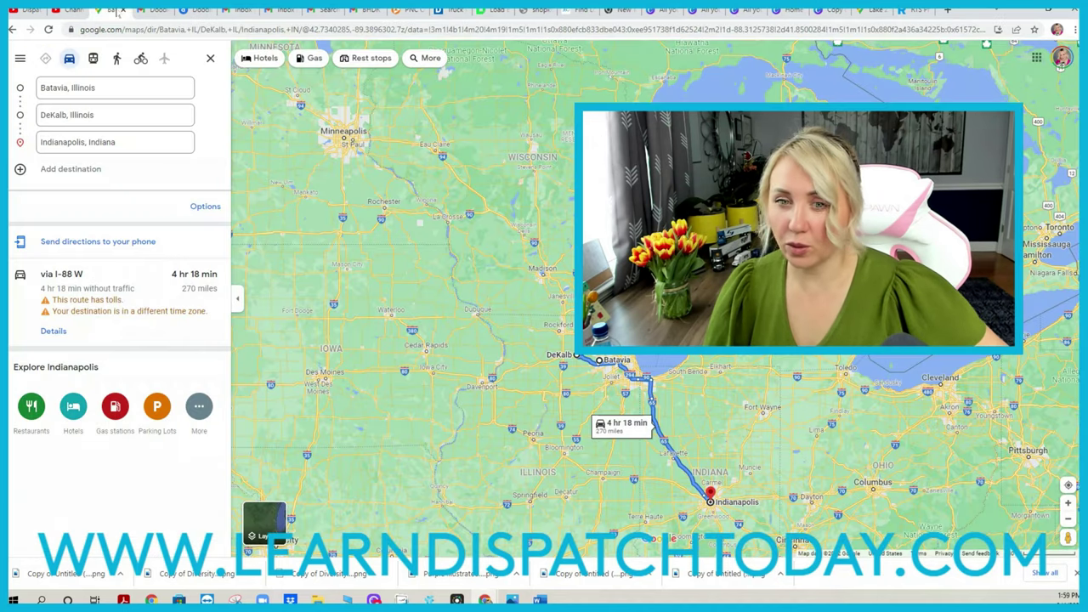
click(867, 10)
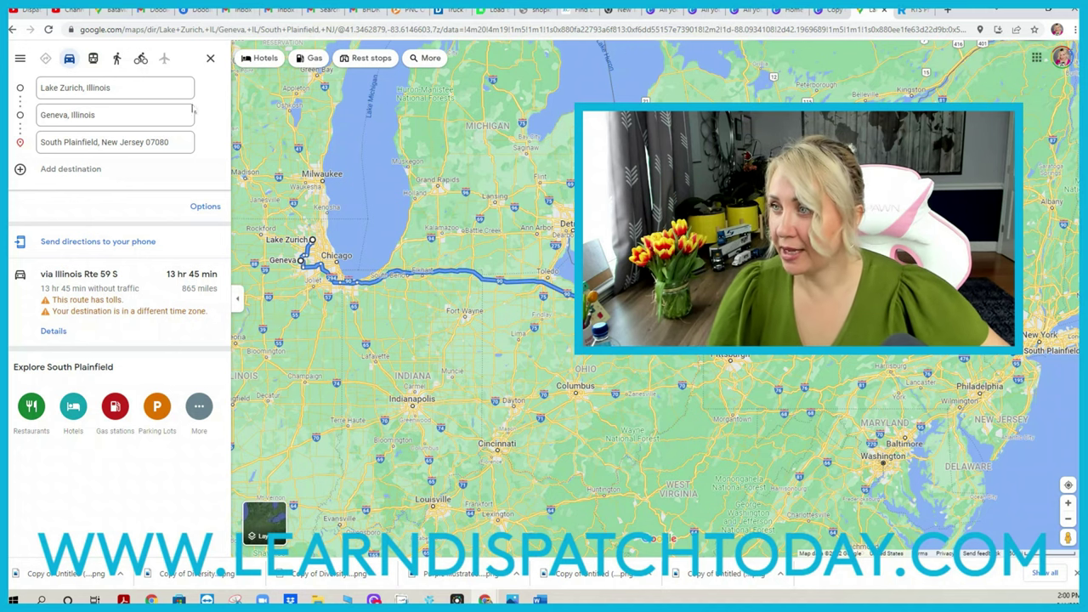
click(448, 10)
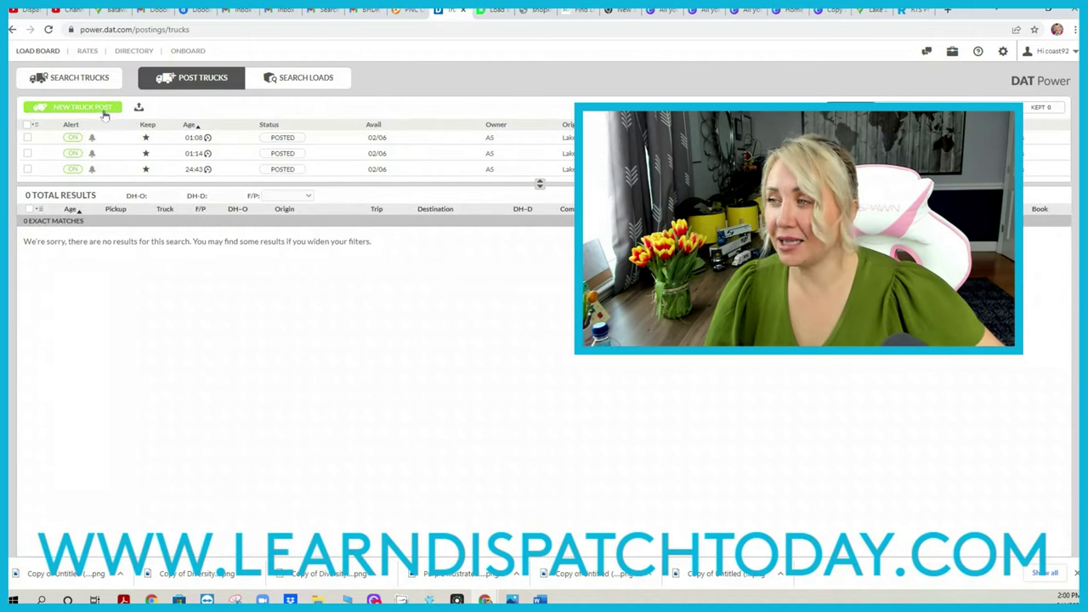
click(431, 140)
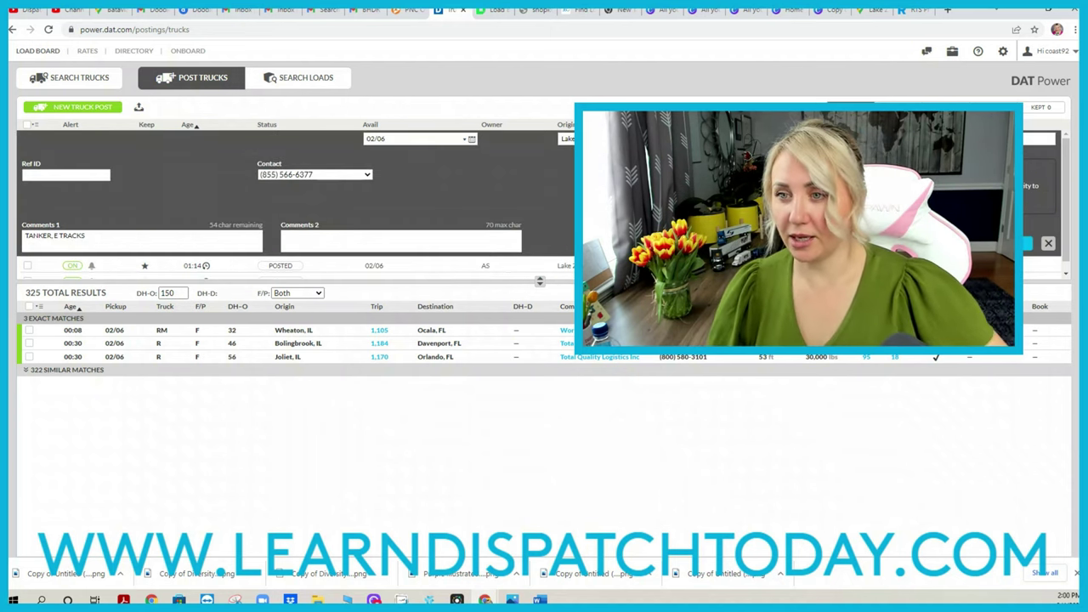
click(1008, 243)
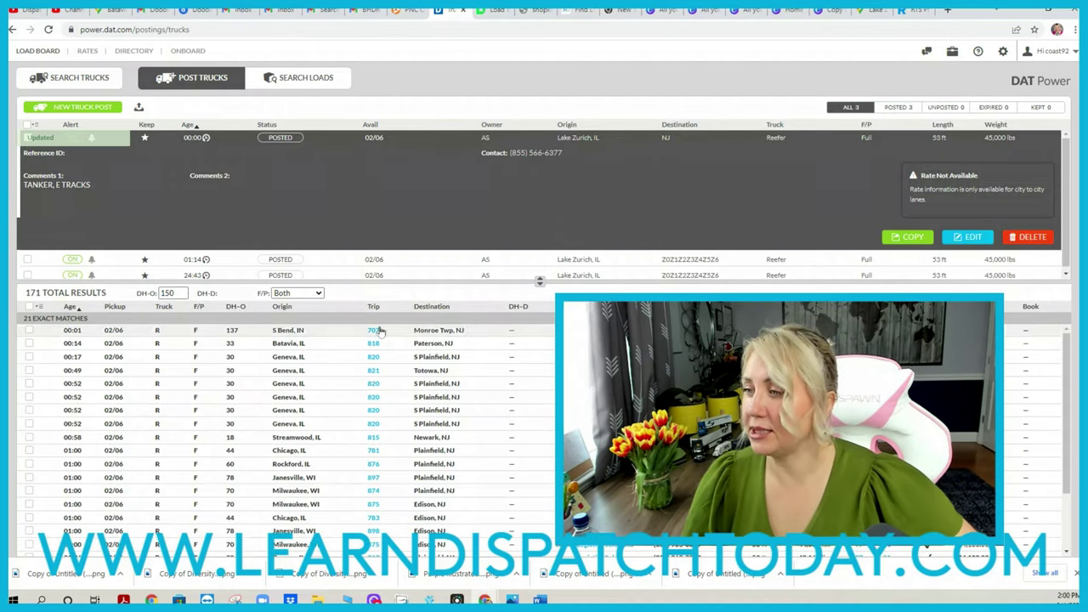
Enlarge the list of loads matching the Lake Zurich to NJ truck post and sort it by rate.
drag(539, 280, 539, 182)
click(973, 209)
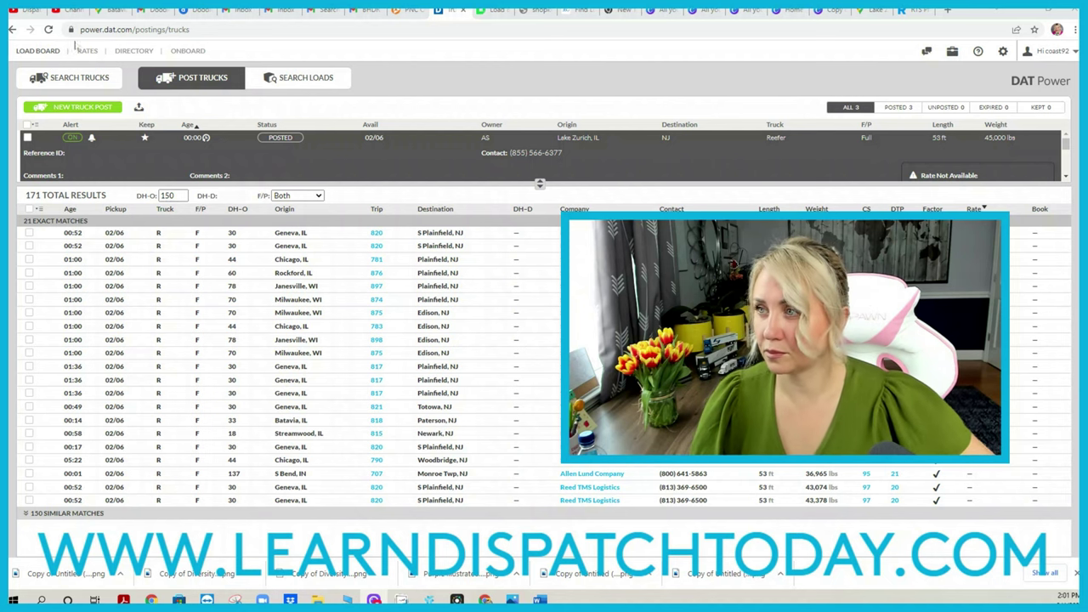
In Google Maps, replace the DeKalb stop in the route from Batavia with St Paul, Minnesota.
click(113, 10)
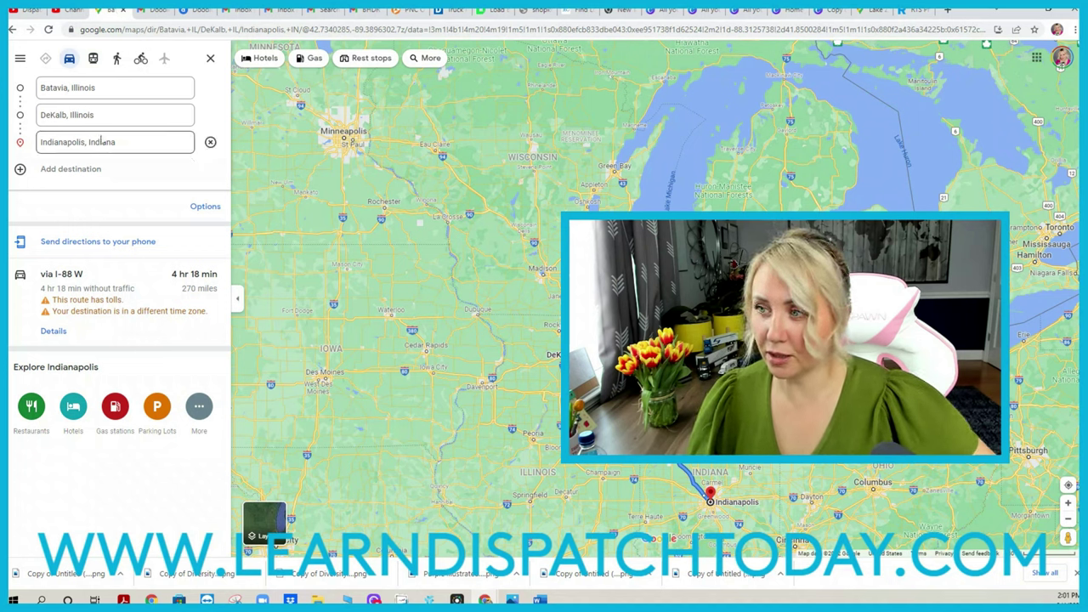
click(102, 115)
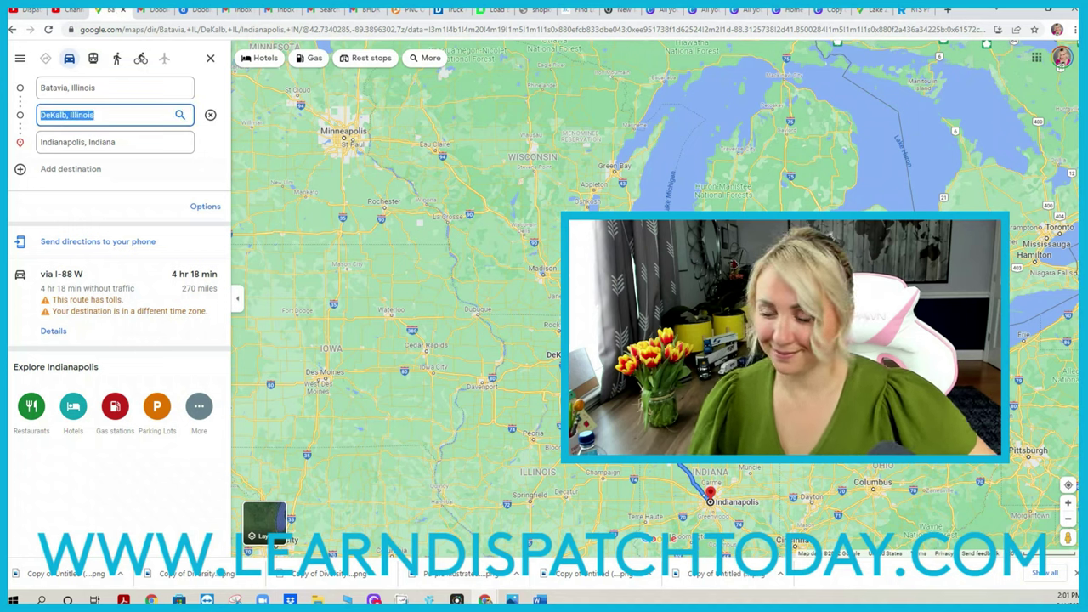
key(BackSpace)
text(ST)
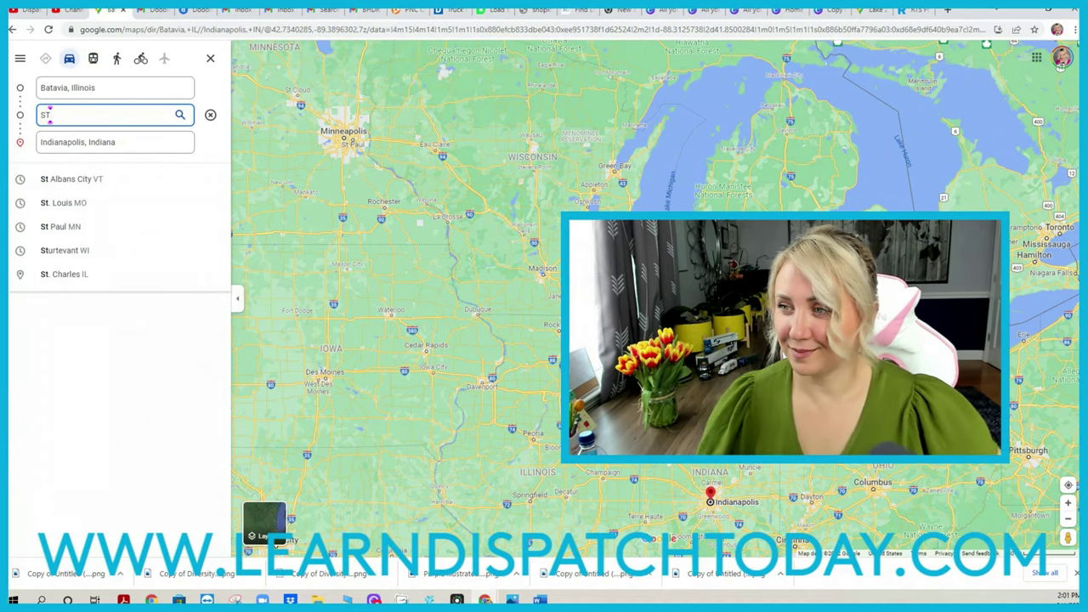
click(107, 228)
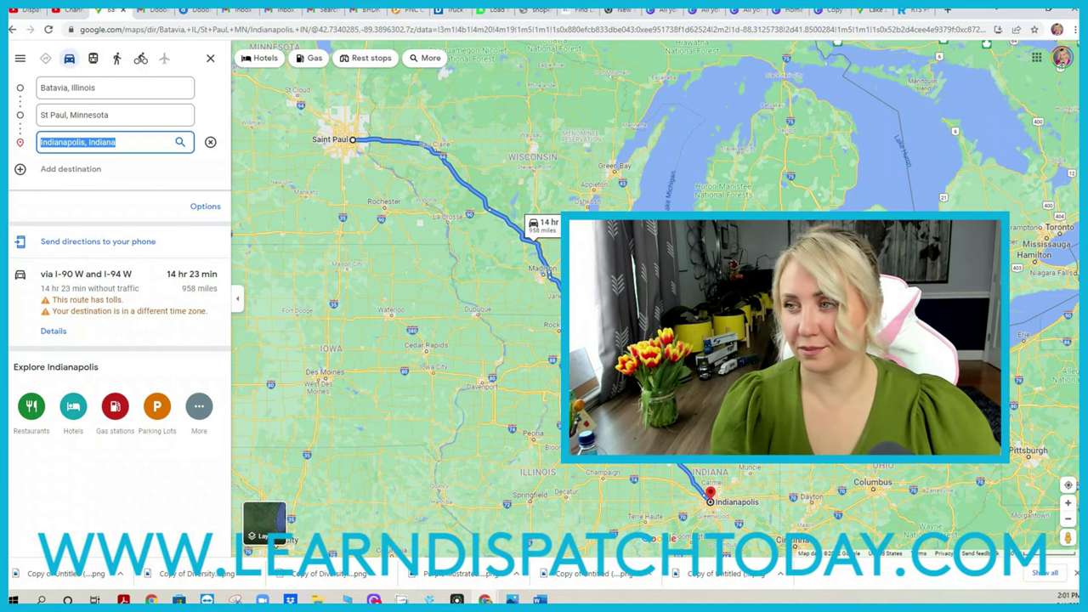
Replace Indianapolis as the route's final destination with ZIP code 55127.
key(BackSpace)
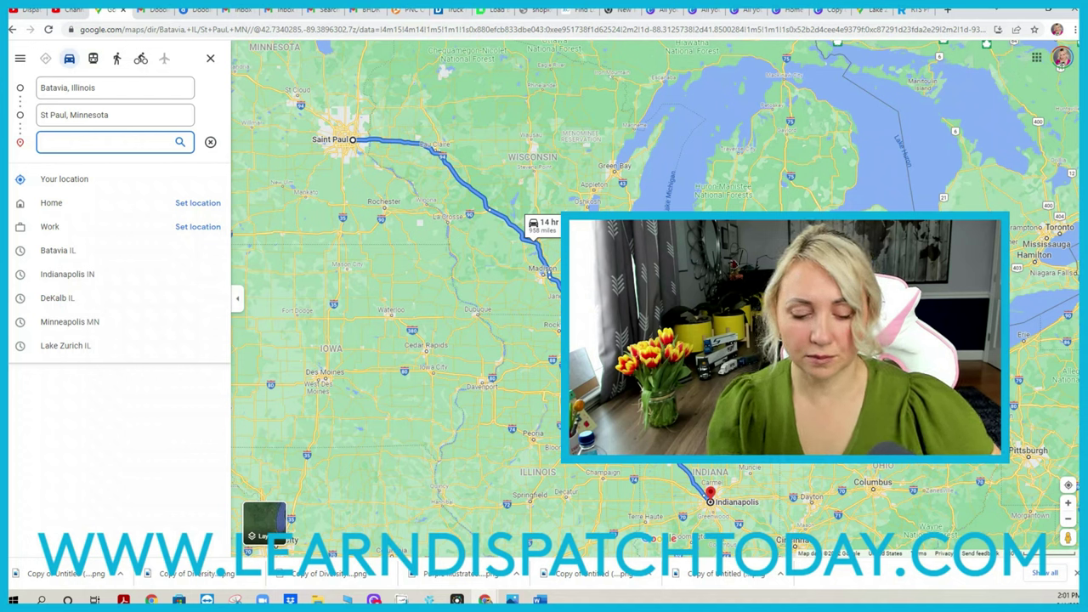
text(55)
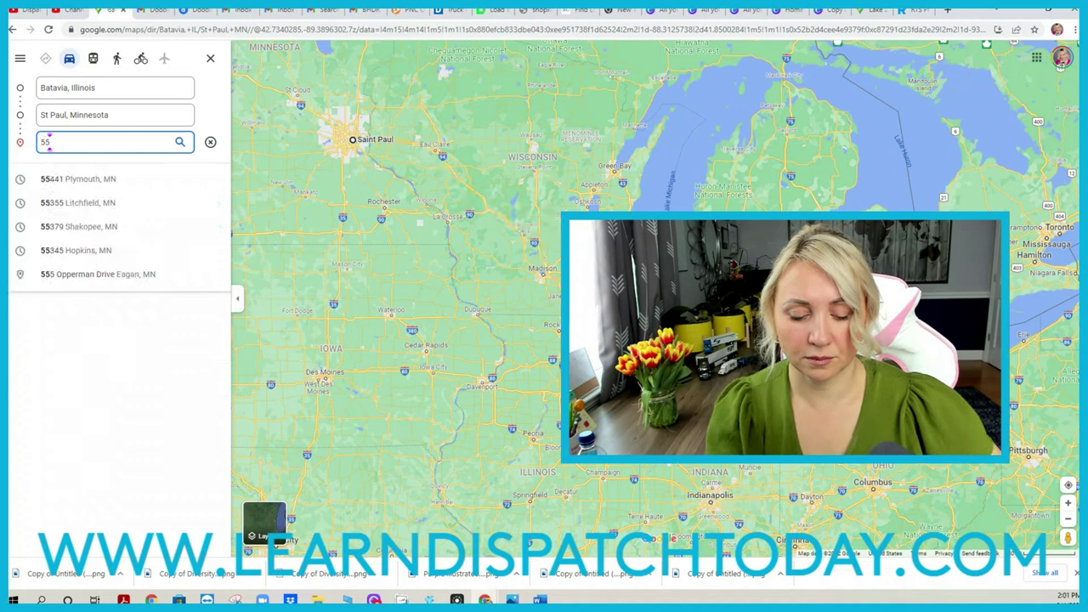
text(127)
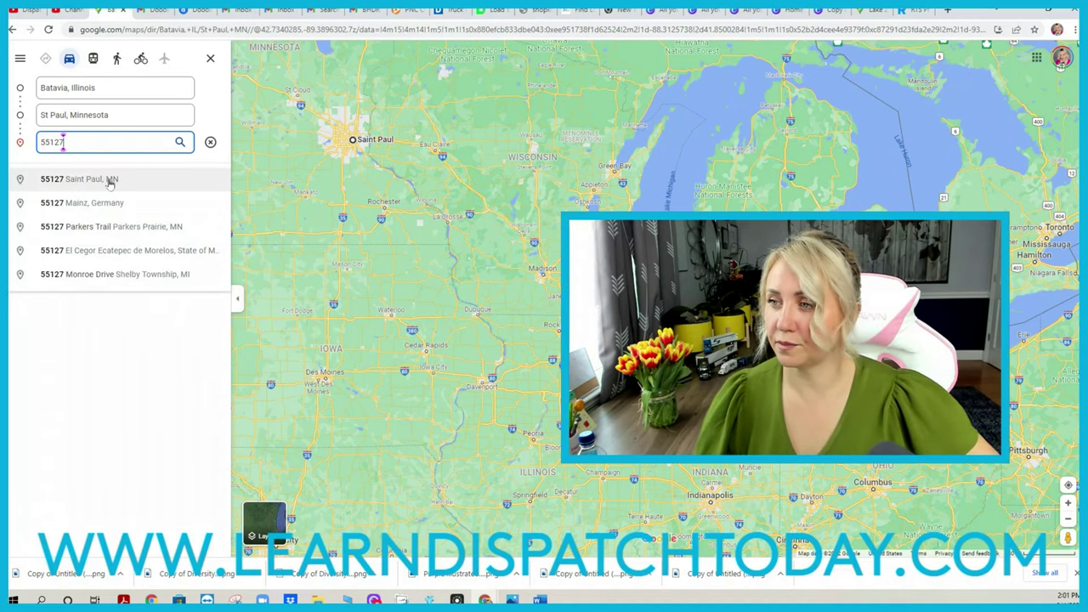